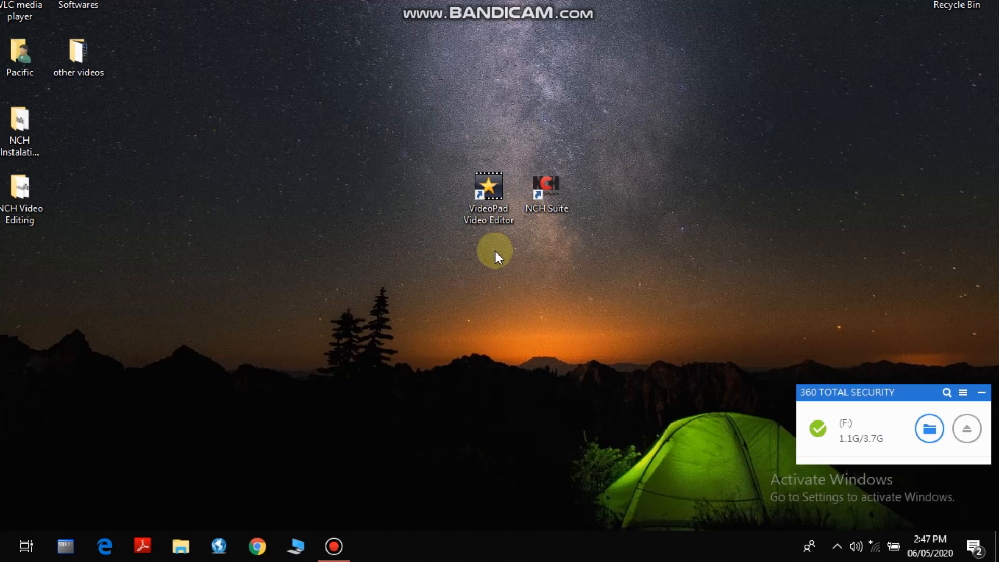
Step: Launch VideoPad Video Editor and create a new project
double_click(490, 214)
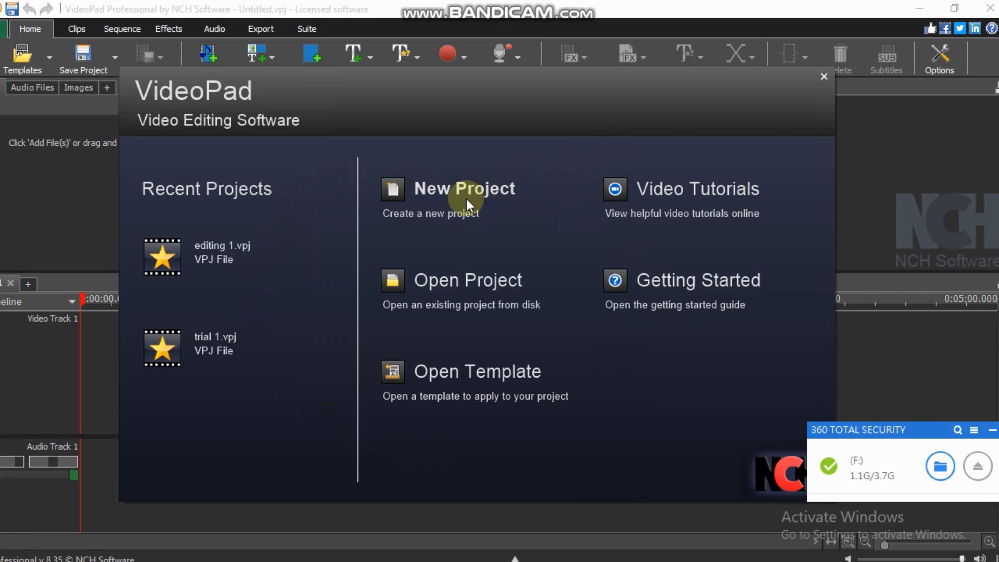
left_click(435, 202)
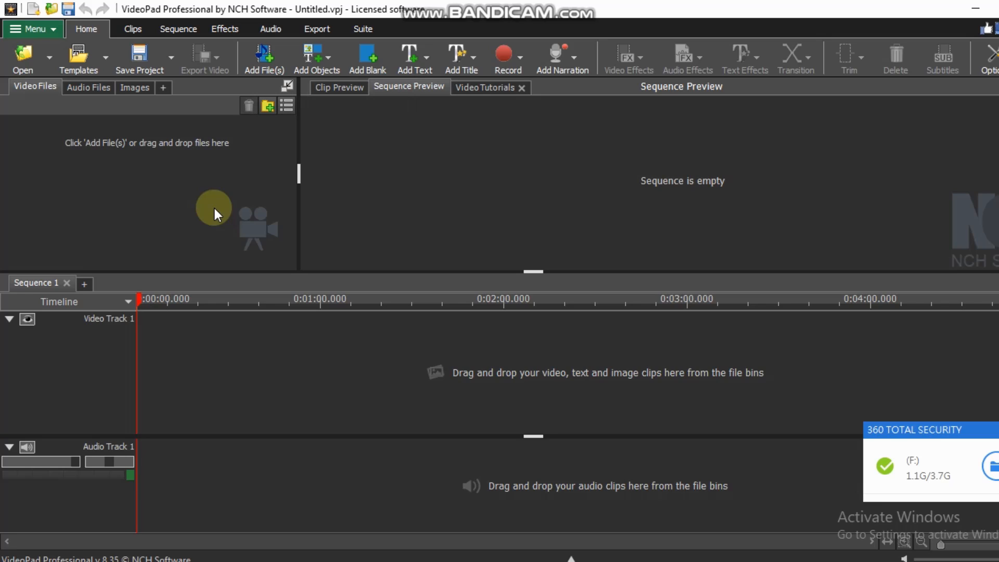
Step: Import the NCH Video Editor video from the NCH Instalation Video folder and place it at the start of Video Track 1
left_click(24, 63)
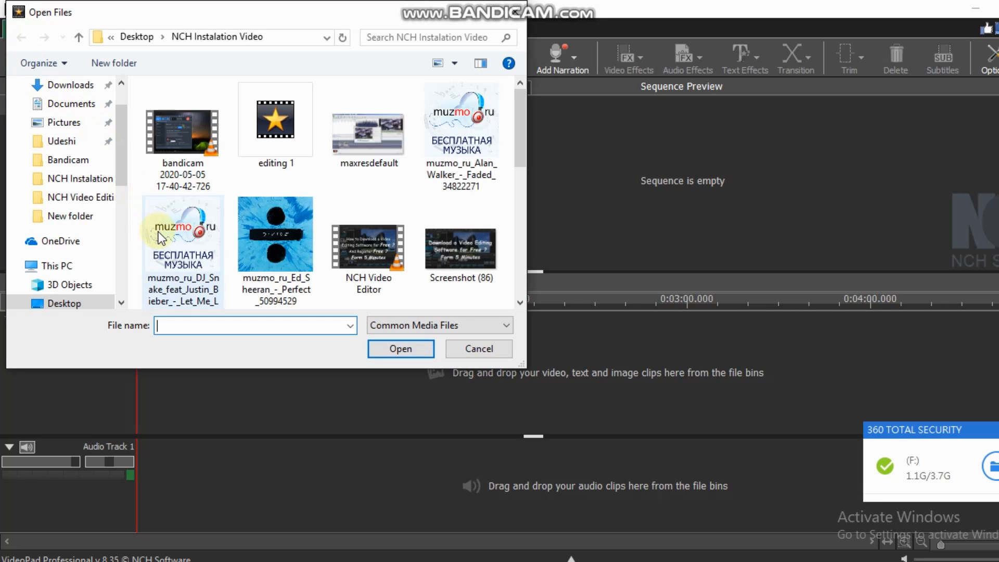
left_click(379, 252)
left_click(385, 351)
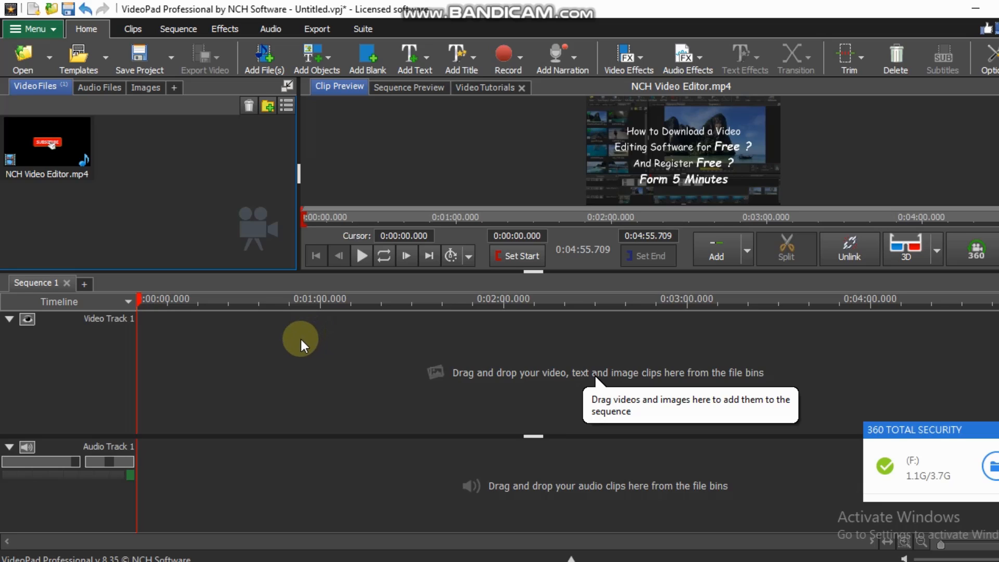
left_click(51, 150)
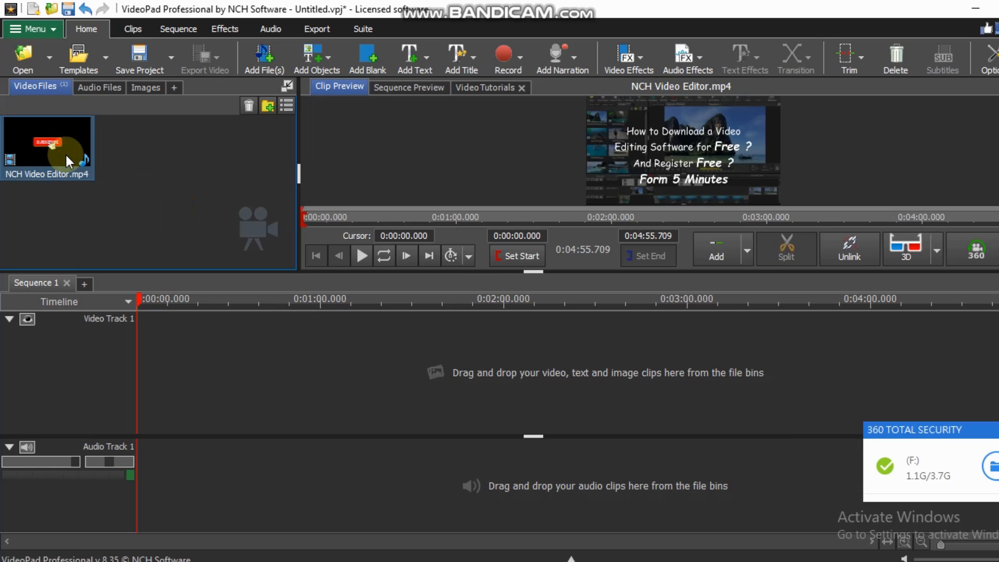
left_click_drag(67, 156, 221, 375)
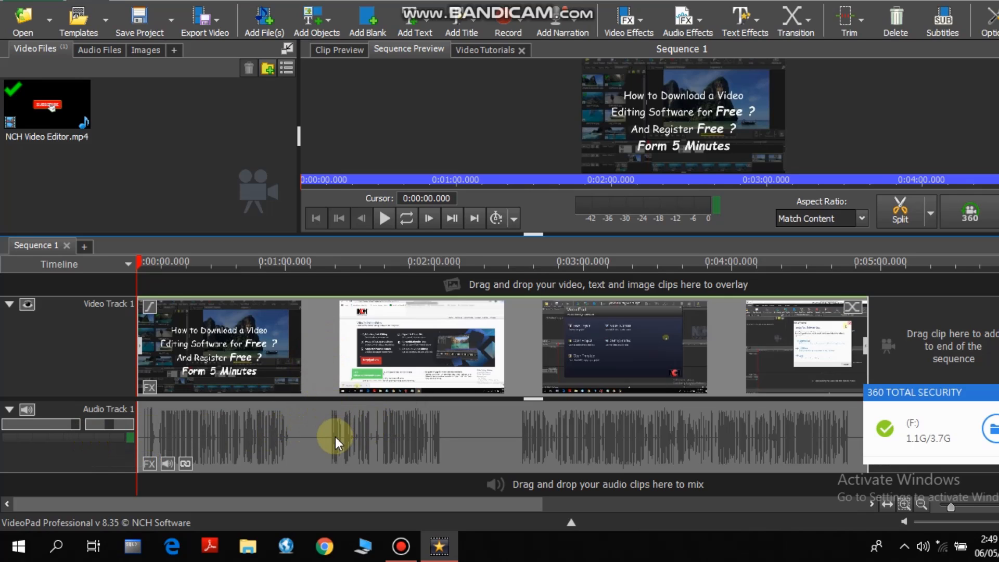
Step: Unlink the video clip on Video Track 1 from its audio and select each part separately
mouse_move(320, 358)
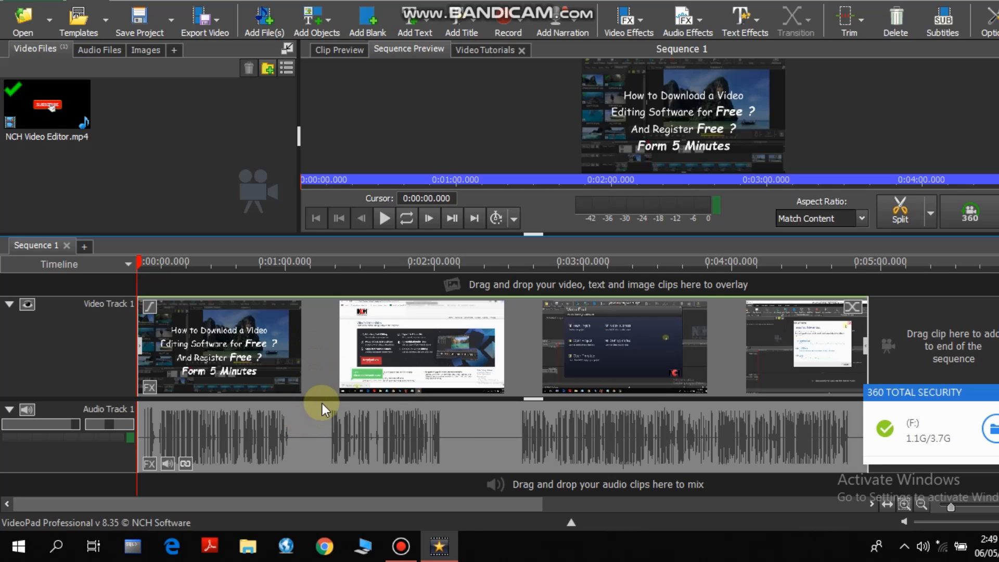
right_click(318, 372)
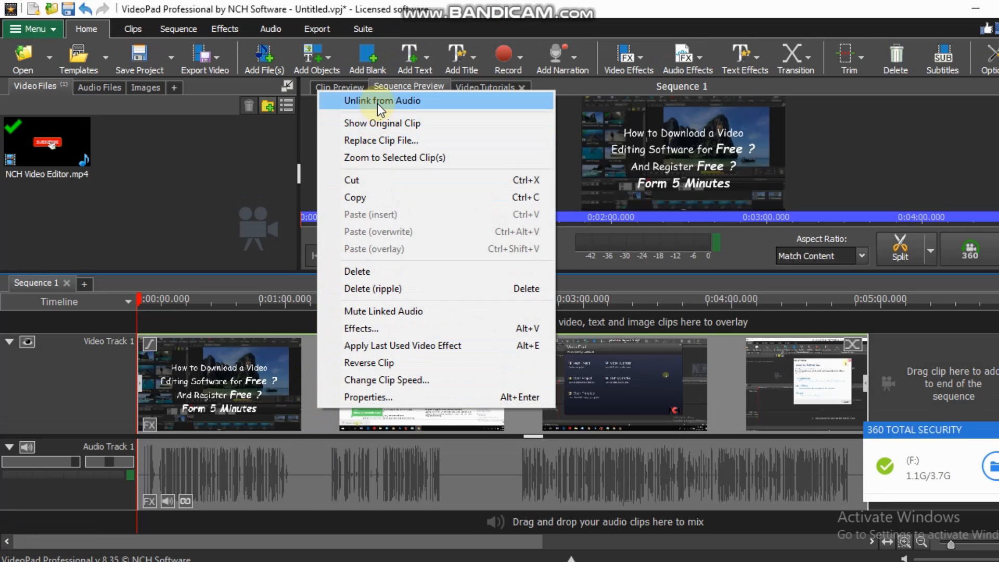
left_click(439, 101)
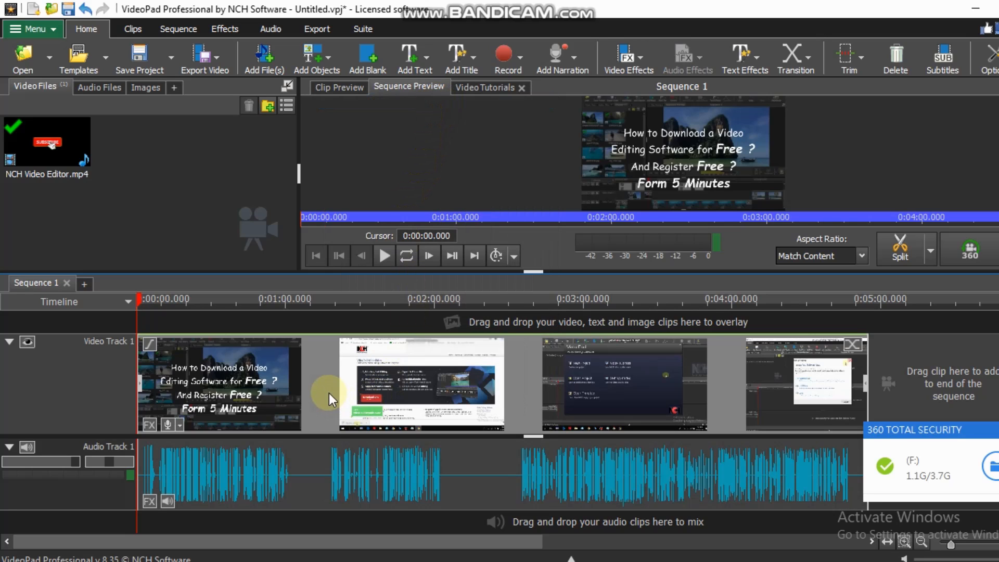
left_click(329, 464)
left_click(319, 382)
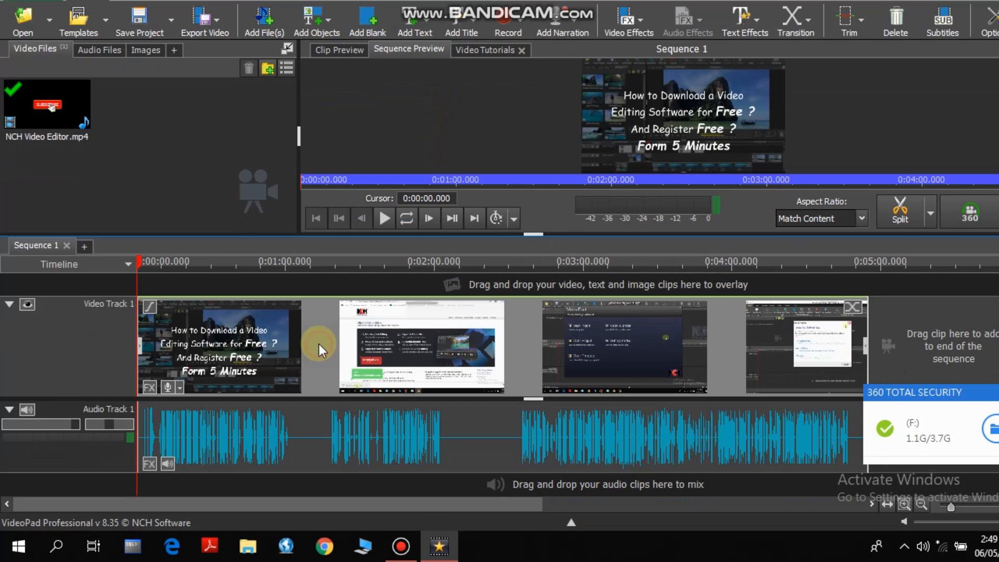
left_click(333, 445)
left_click(321, 354)
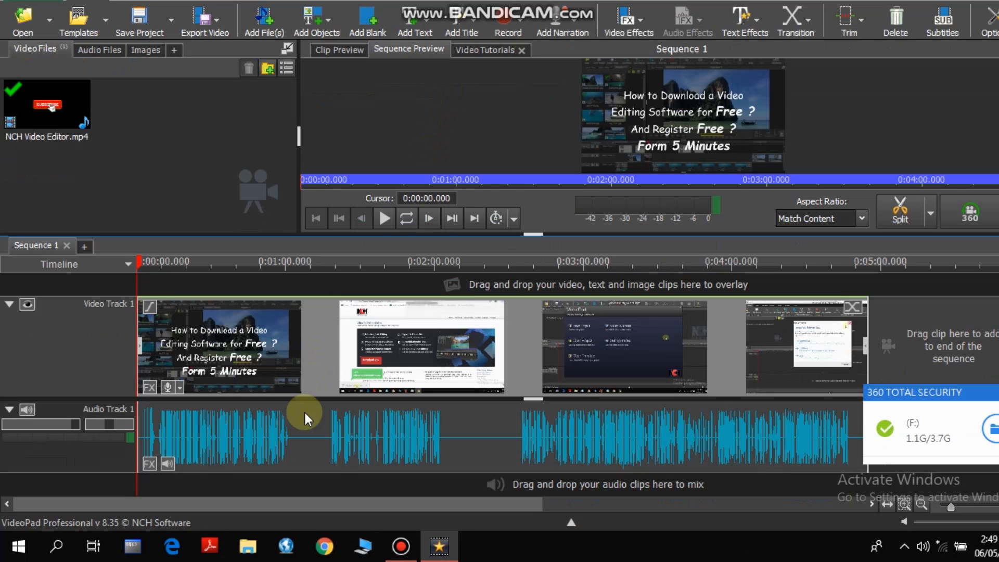
Step: Delete the unlinked original audio clip from Audio Track 1
left_click(315, 437)
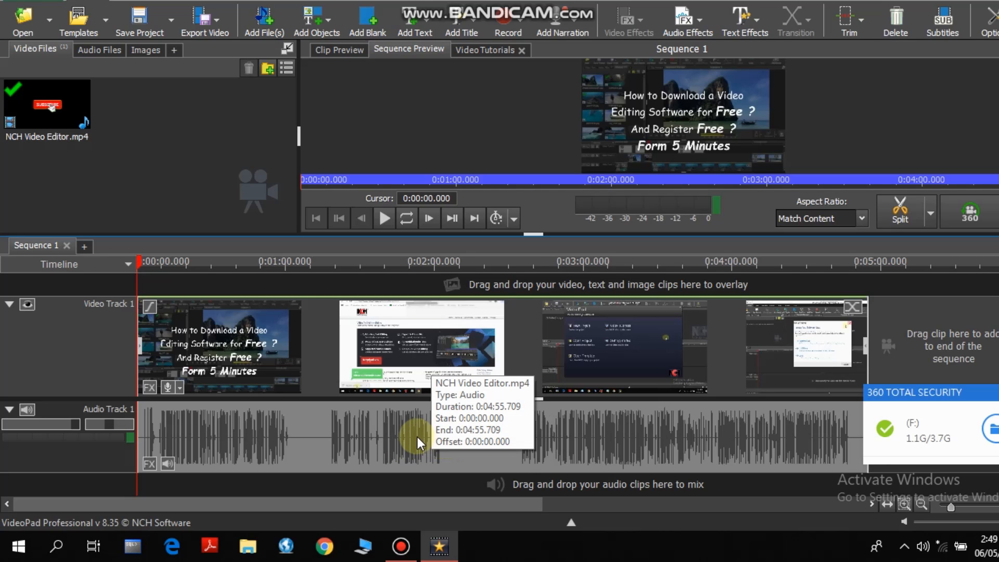
right_click(389, 439)
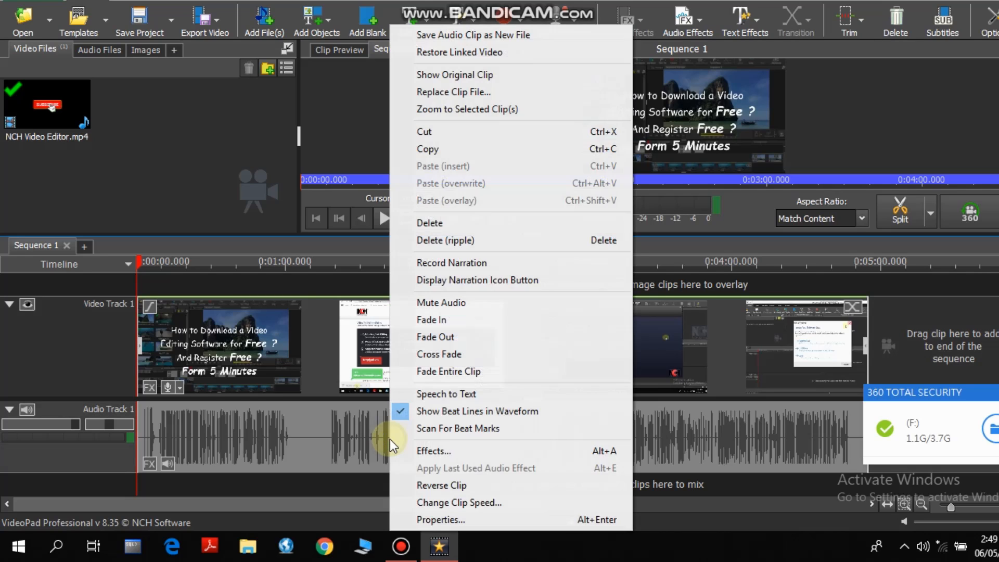
left_click(447, 229)
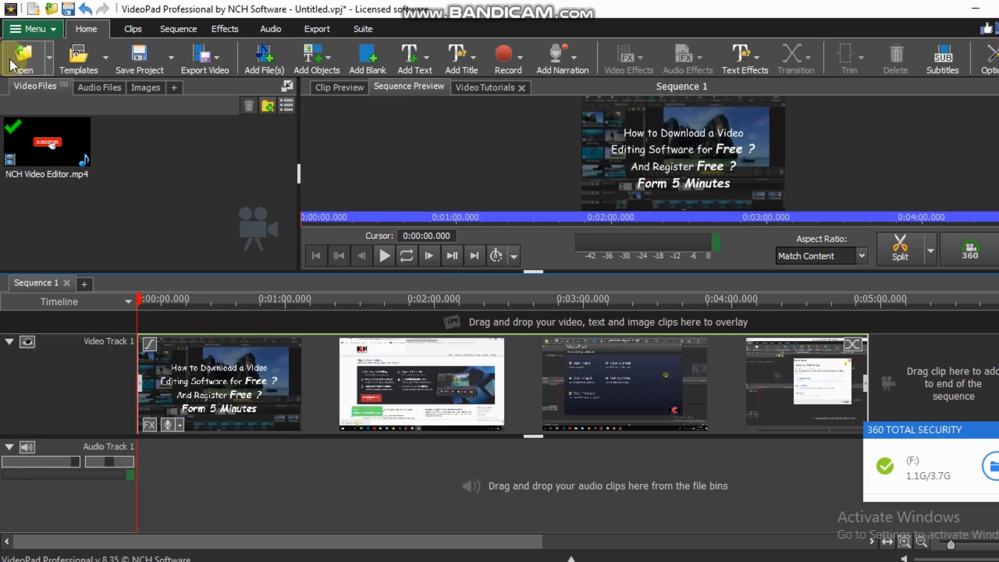
Step: Import the DJ Snake feat. Justin Bieber "Let Me Love You" audio file from the NCH Instalation Video folder
left_click(20, 68)
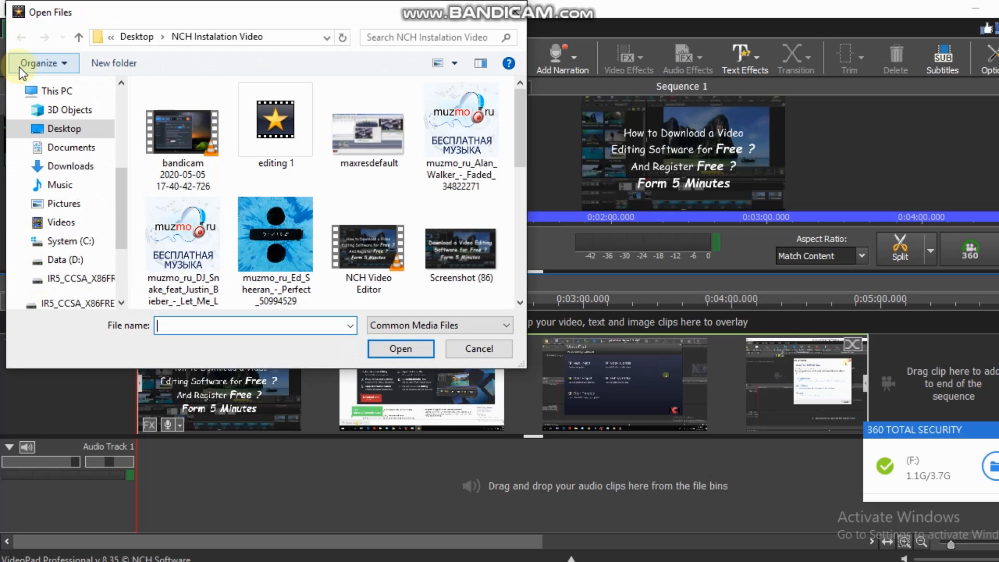
left_click(201, 241)
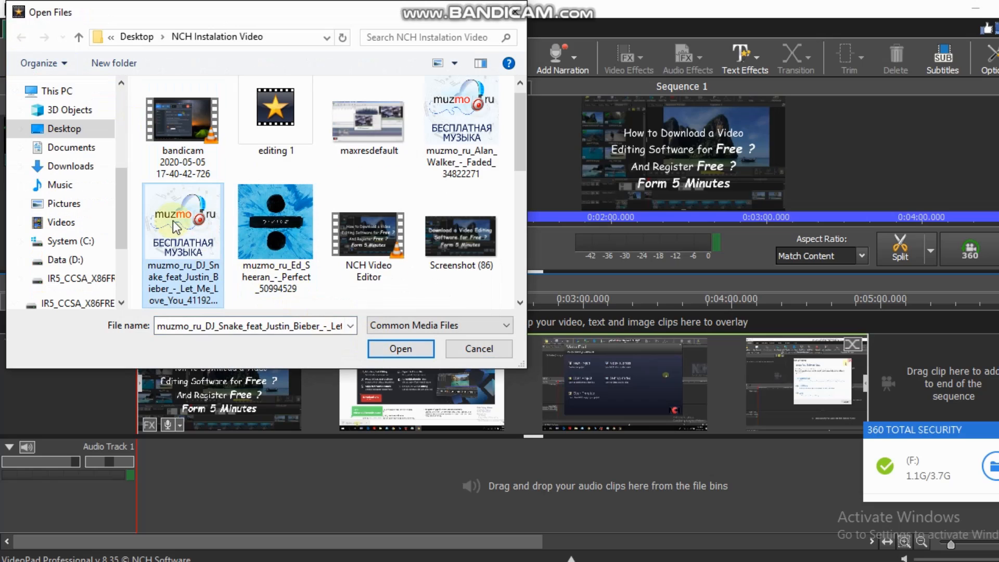
left_click(383, 354)
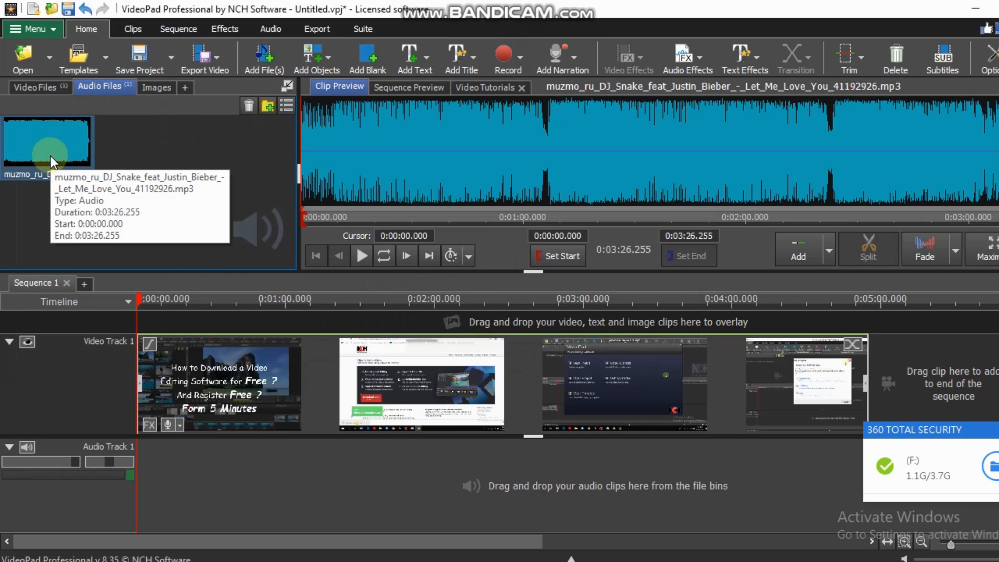
Step: Place the imported song on Audio Track 1, align it with the start of the sequence, and briefly preview playback
left_click_drag(51, 156, 199, 479)
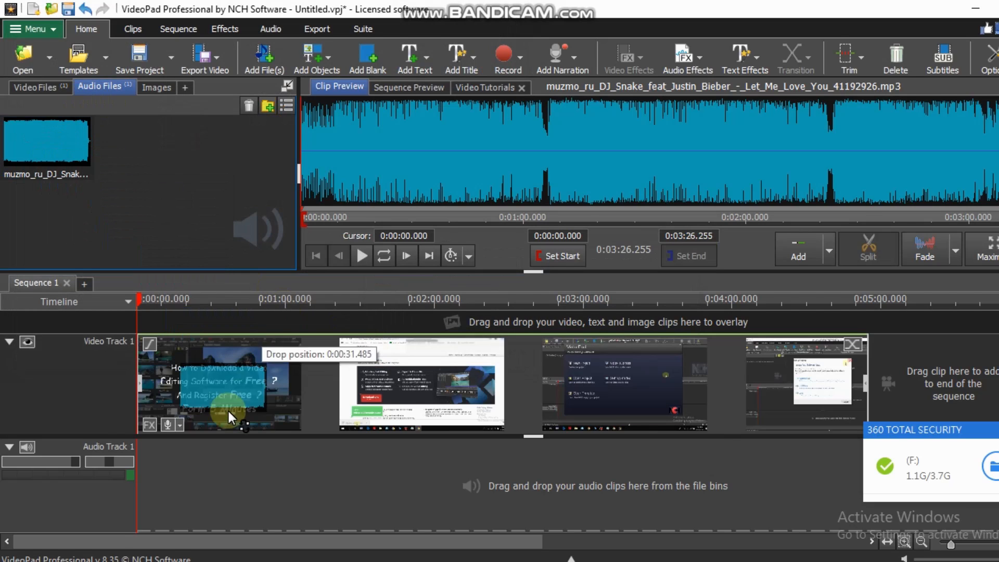
mouse_move(199, 442)
left_mouse_down()
mouse_move(177, 444)
mouse_move(189, 446)
left_mouse_up()
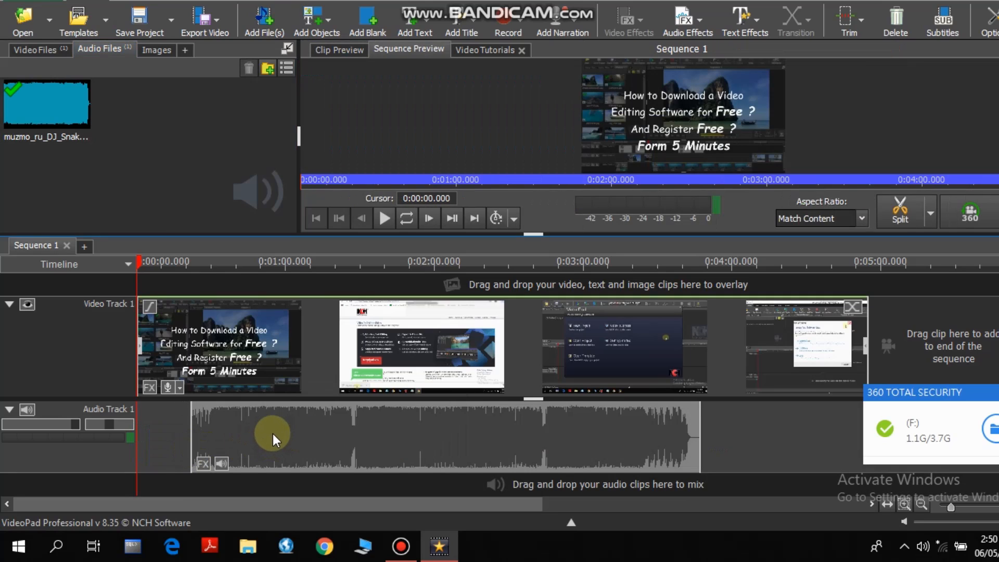
left_click_drag(265, 427, 214, 429)
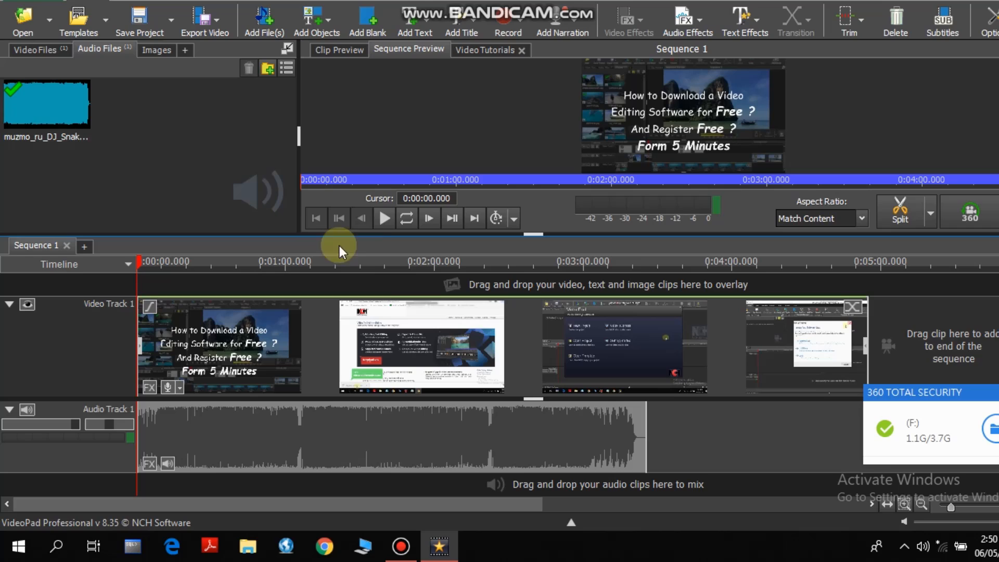
left_click(384, 219)
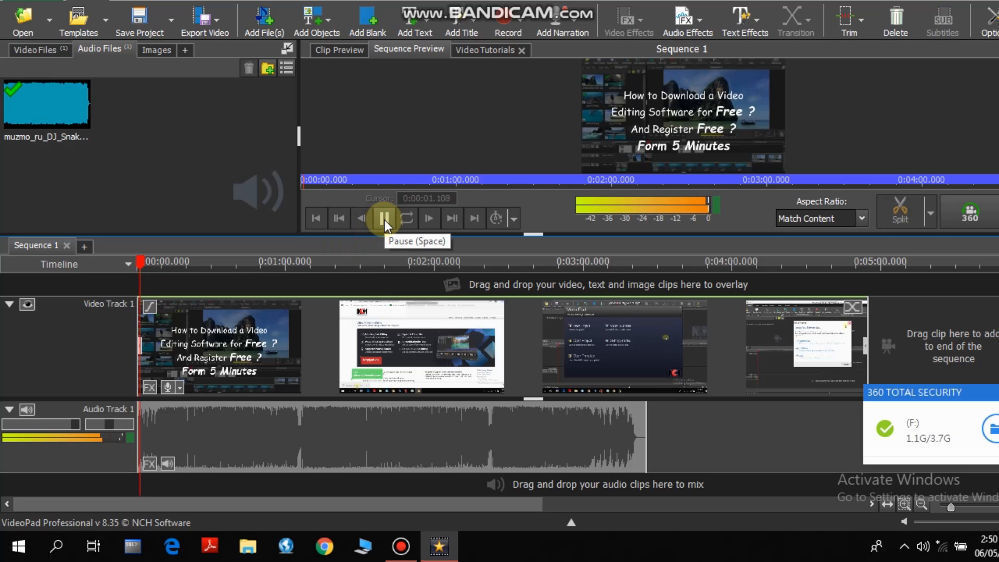
left_click(385, 219)
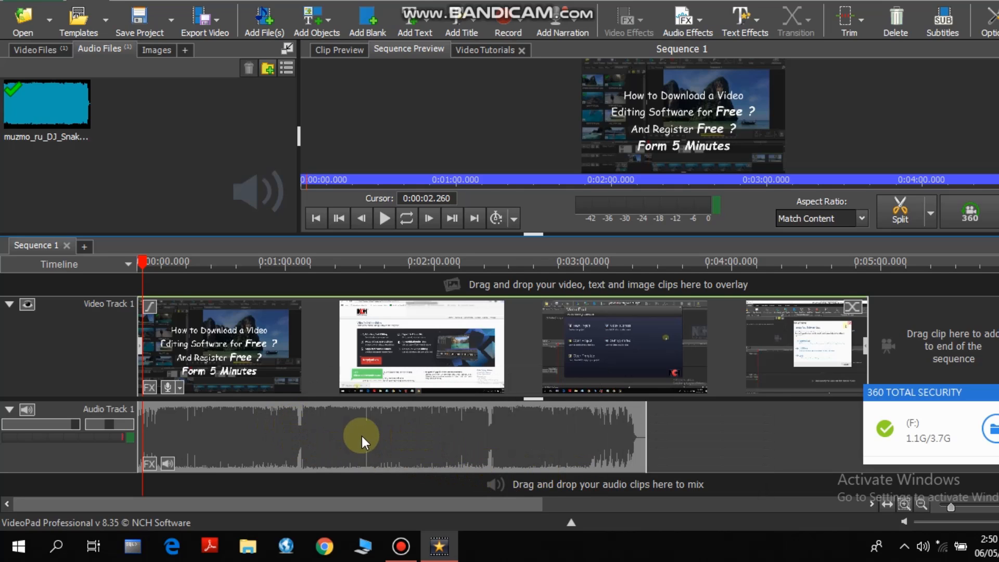
Step: Split the song clip on Audio Track 1 at 0:01:04.545
left_click(311, 430)
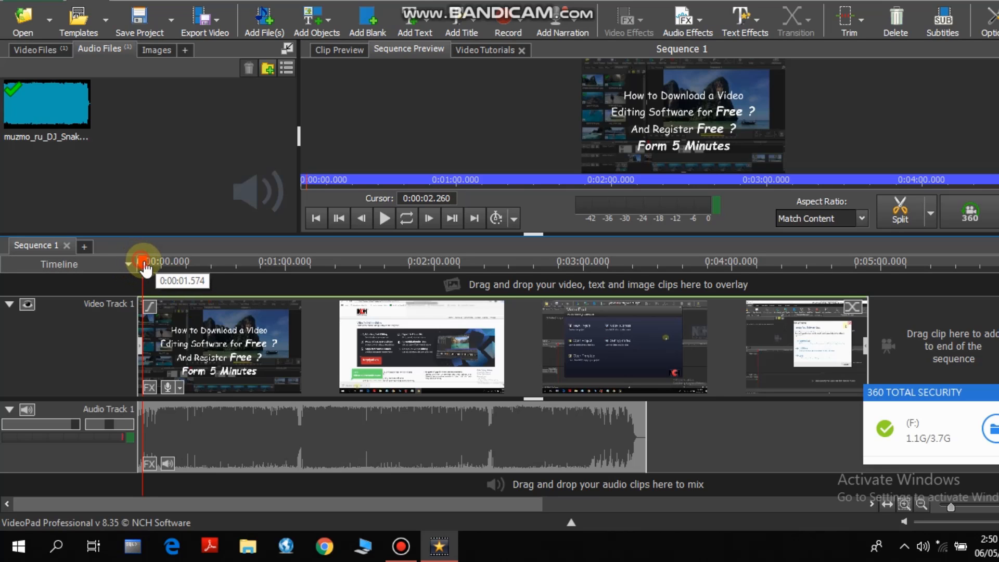
left_click_drag(141, 263, 300, 289)
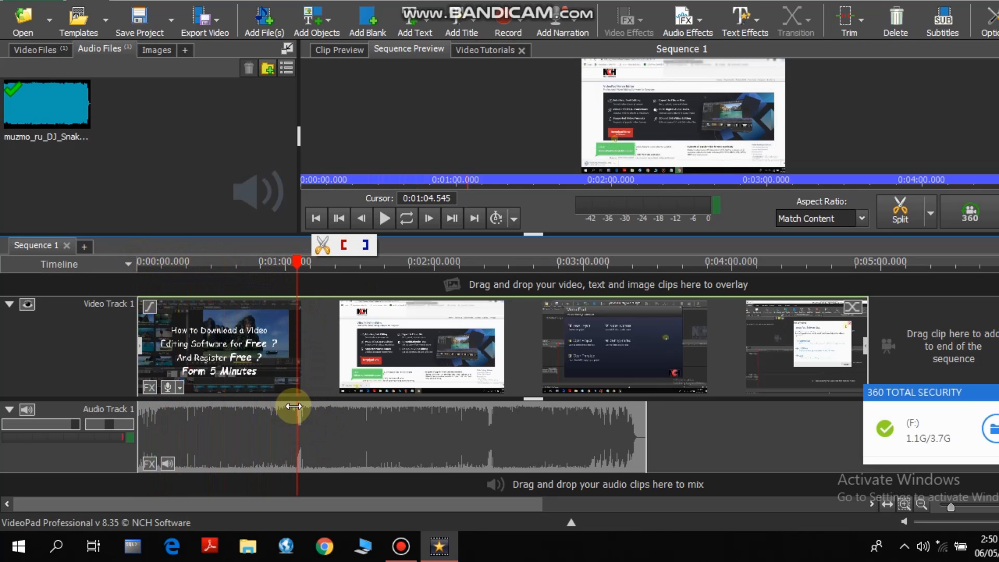
right_click(304, 430)
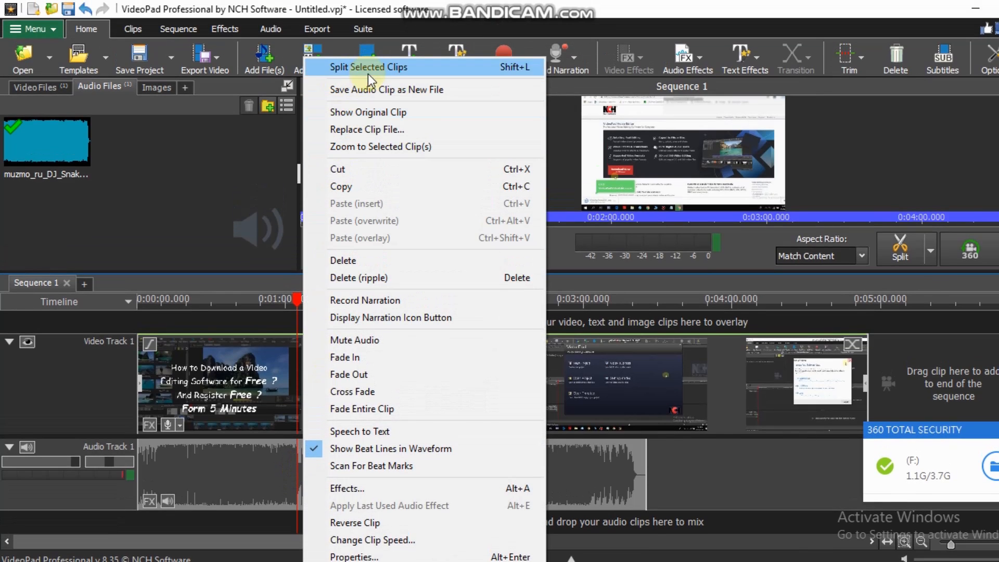
left_click(410, 73)
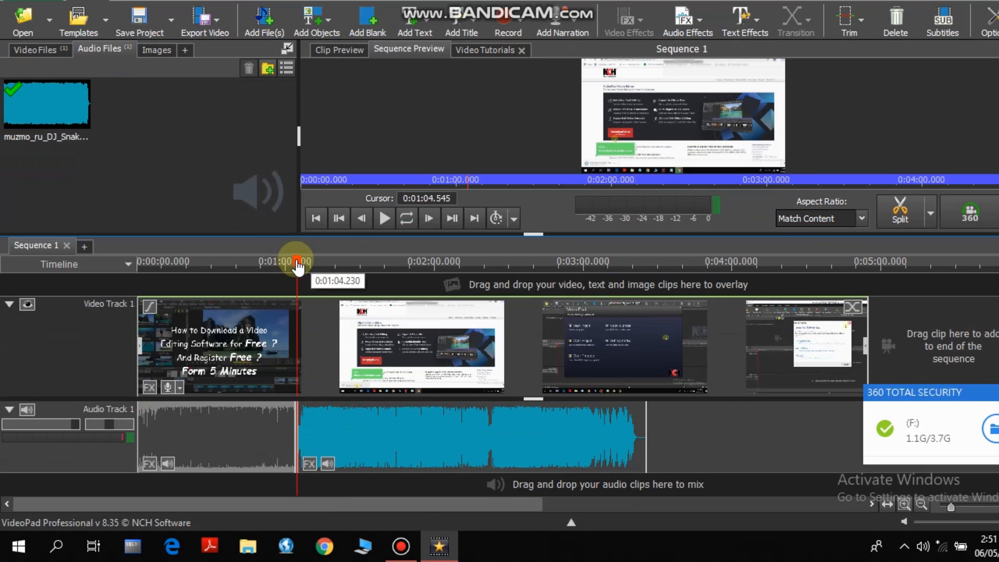
Step: Delete the song segment following the split, and undo both the deletion and the split
left_click_drag(297, 299, 218, 329)
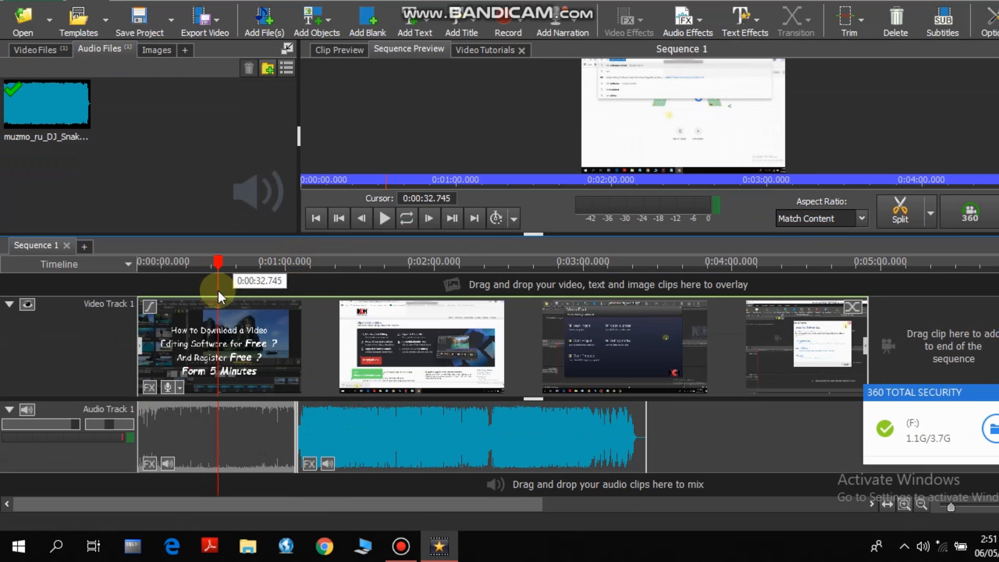
left_click(371, 436)
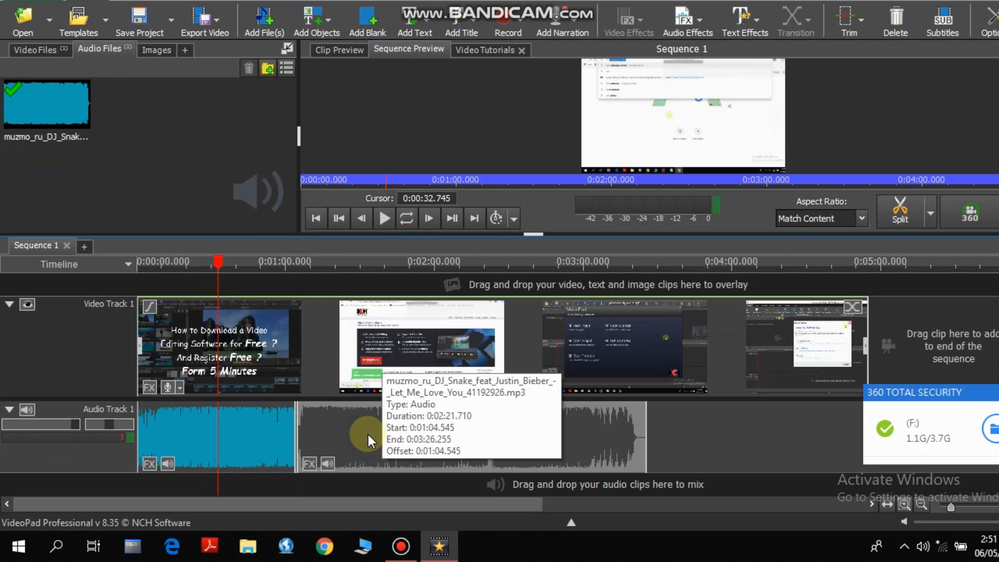
right_click(368, 435)
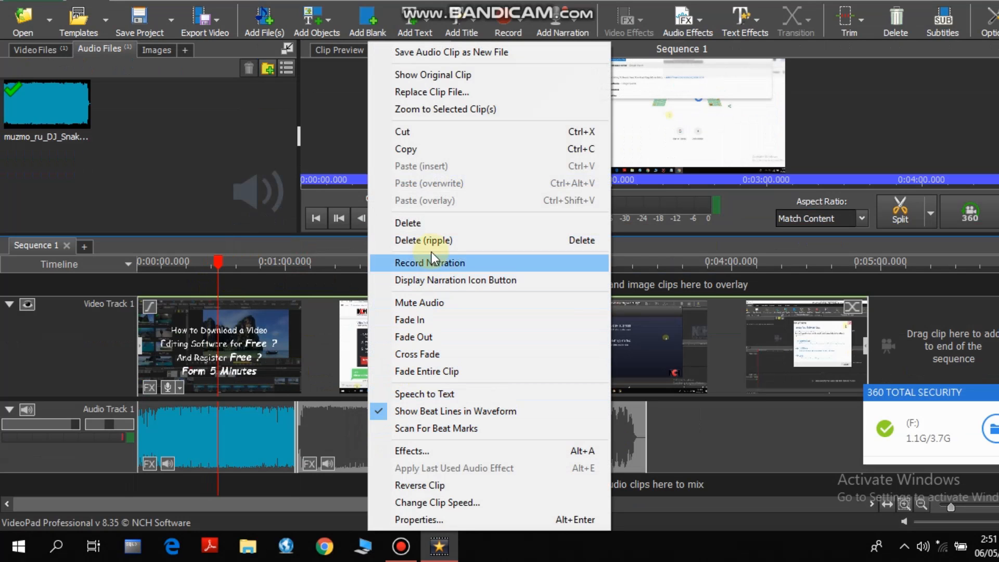
left_click(432, 226)
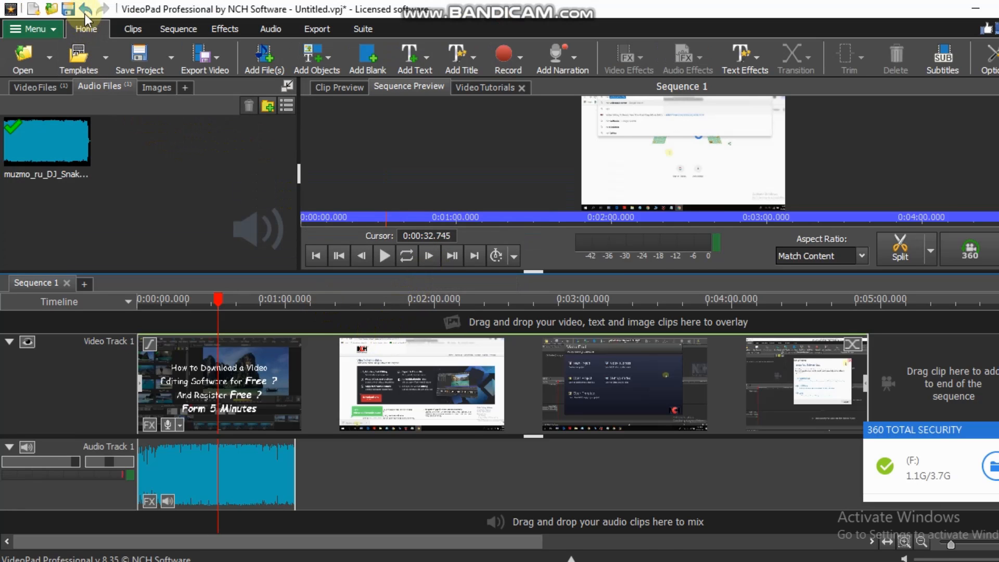
left_click(86, 11)
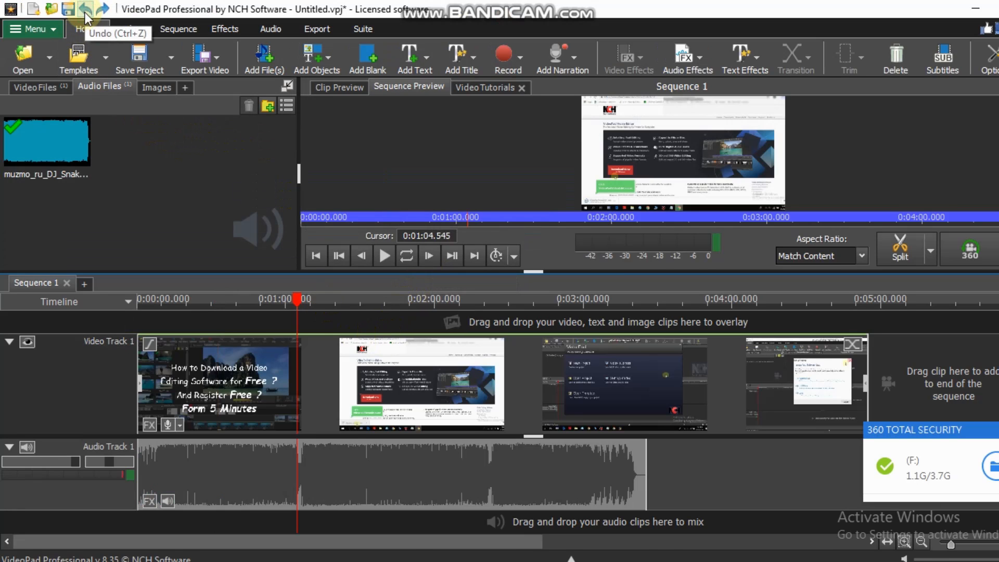
Step: Trim the end of the song clip back to about 0:01:04 and play the sequence from 0:01:00.766
left_click(352, 428)
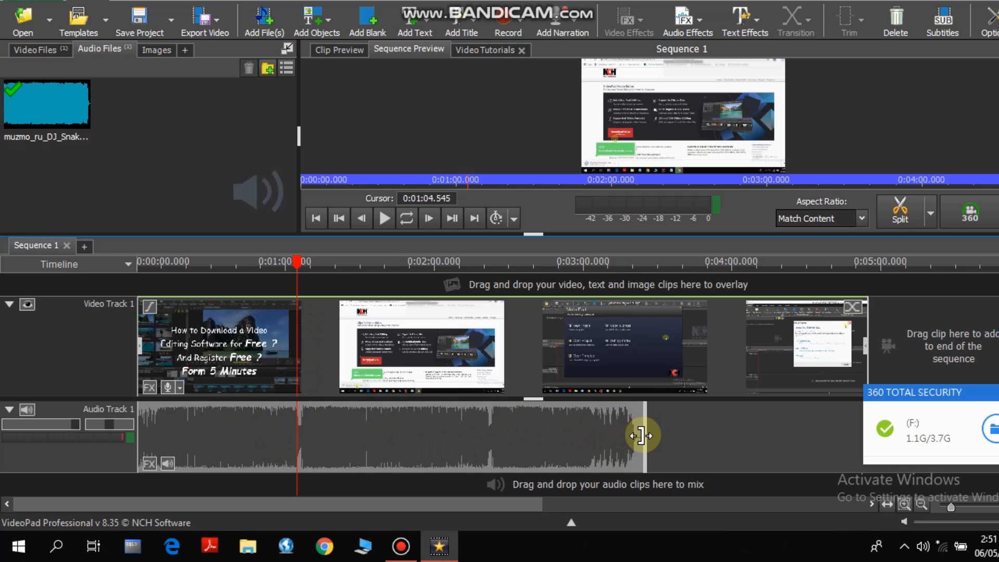
left_click_drag(643, 434, 294, 445)
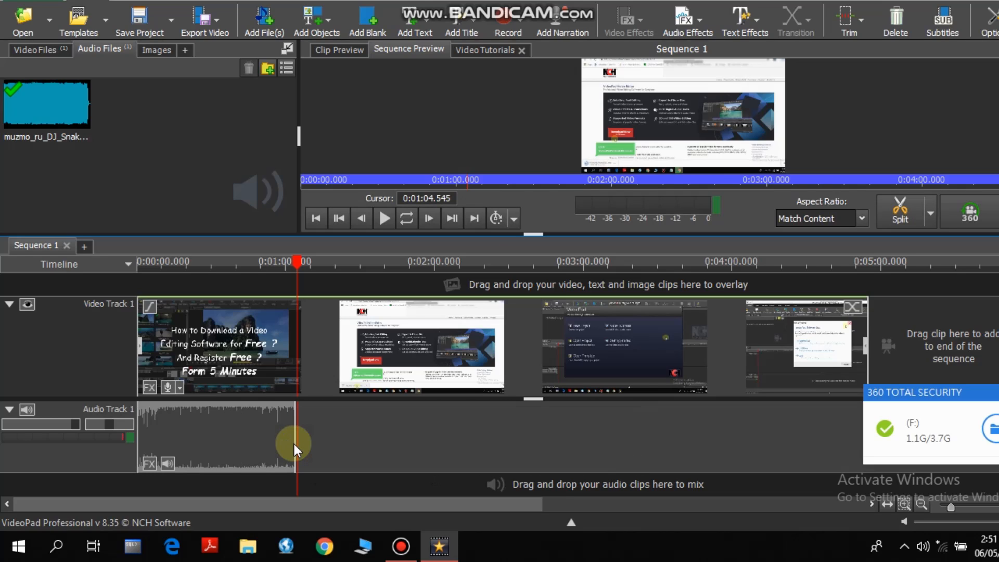
left_click(287, 262)
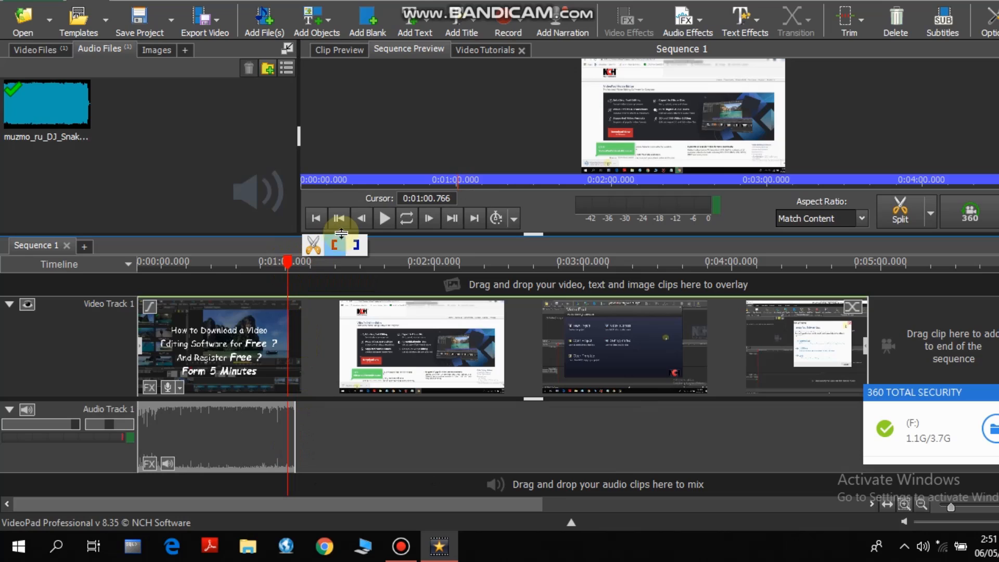
left_click(386, 218)
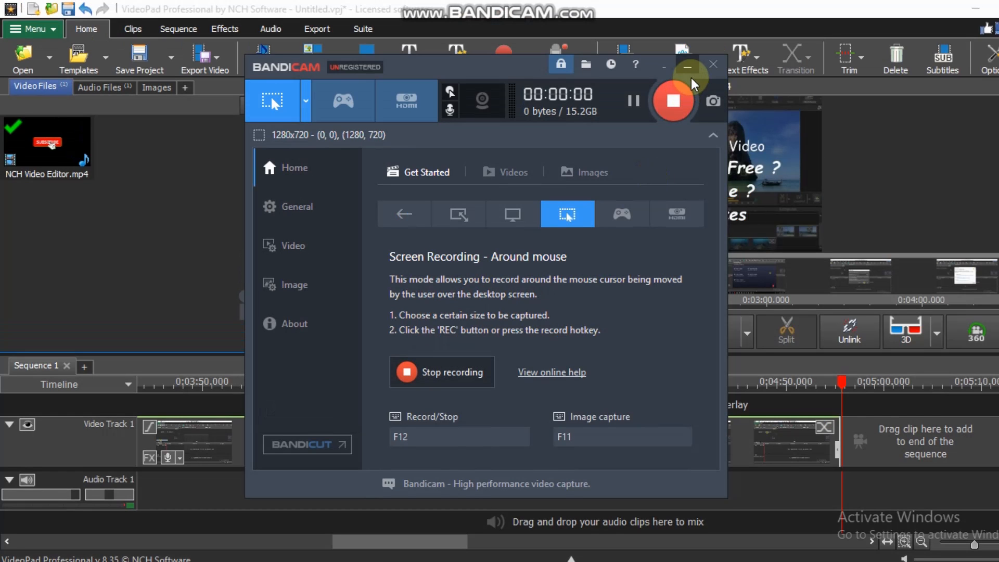
Step: Import the video file 2 from the NCH Instalation Video folder into the project
left_click(687, 69)
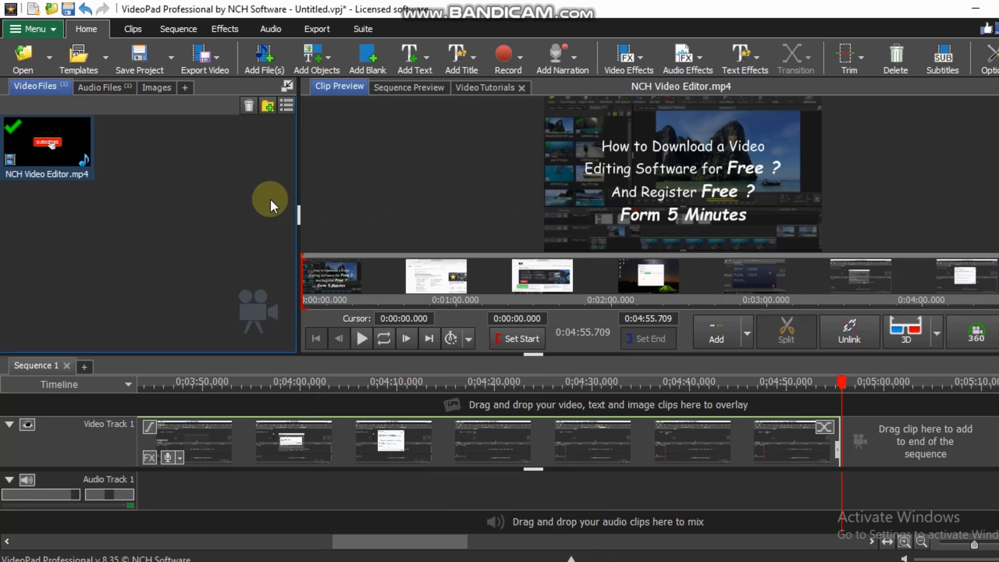
left_click(26, 57)
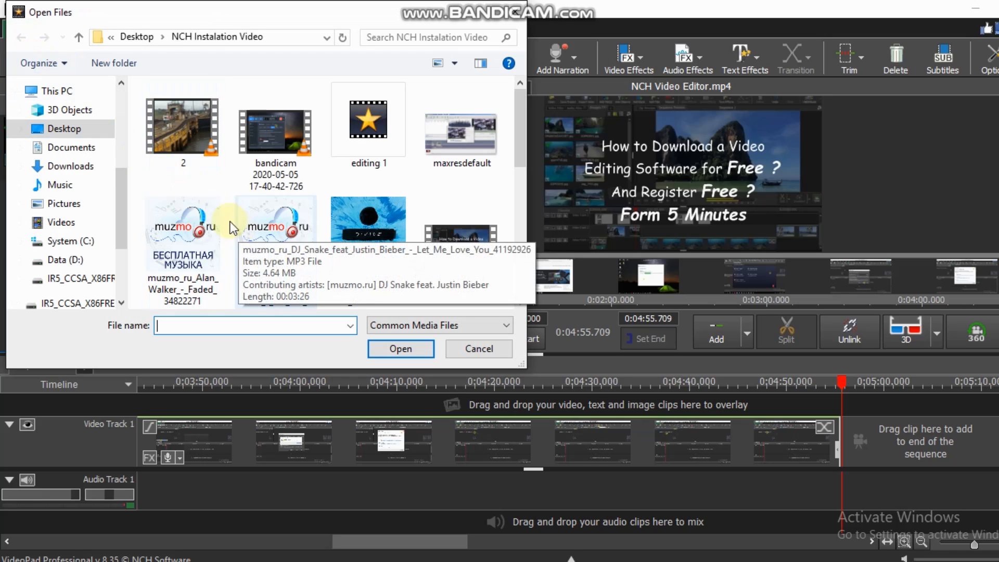
left_click(177, 137)
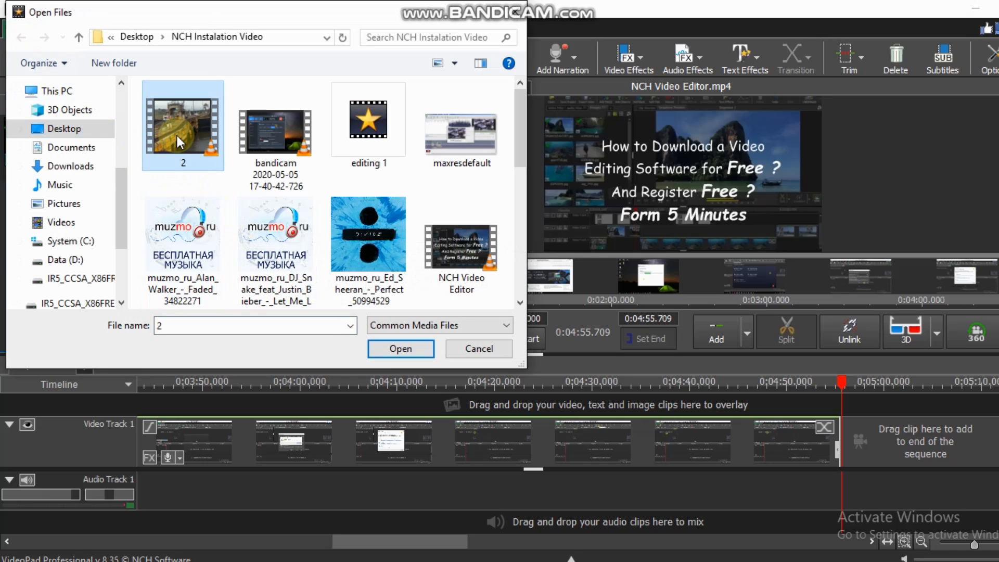
left_click(398, 348)
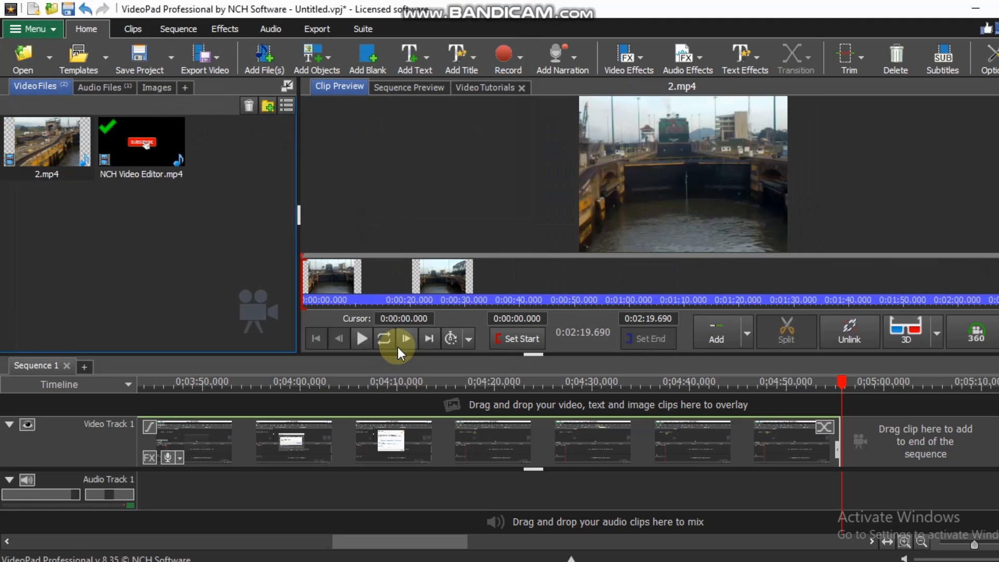
Step: Place 2.mp4 on Video Track 1 directly after the NCH Video Editor clip
left_click(26, 150)
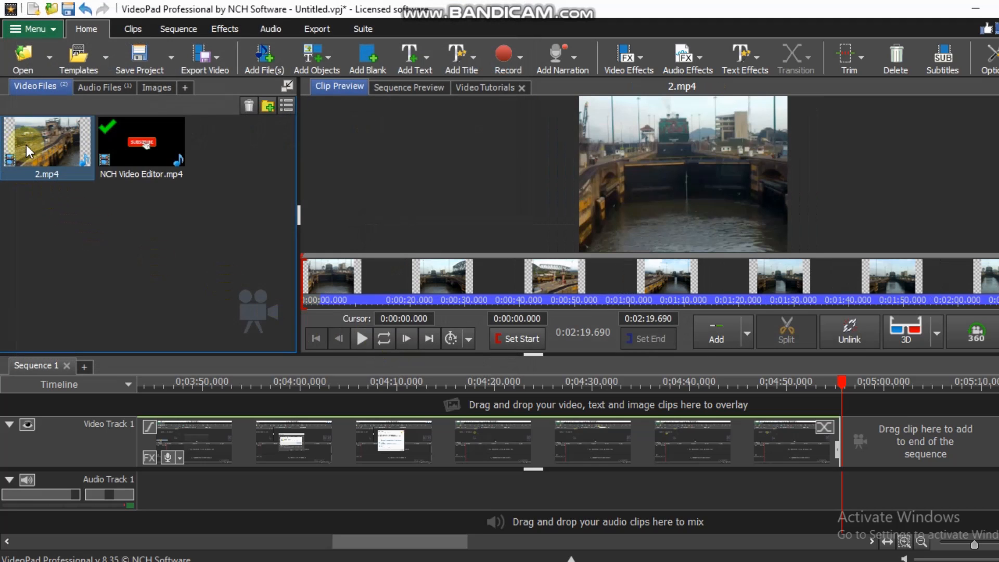
scroll(777, 391, "down", 4)
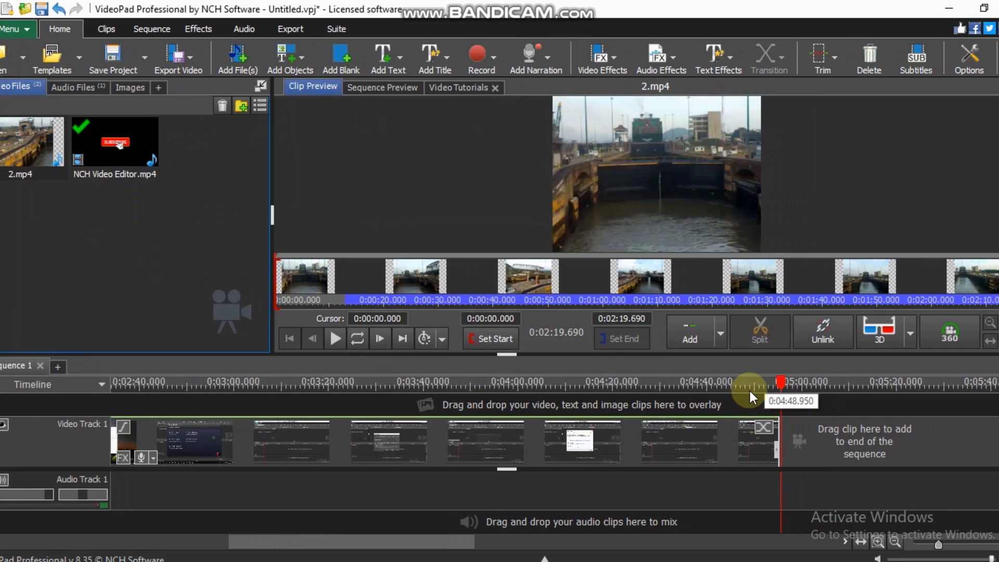
scroll(751, 392, "down", 4)
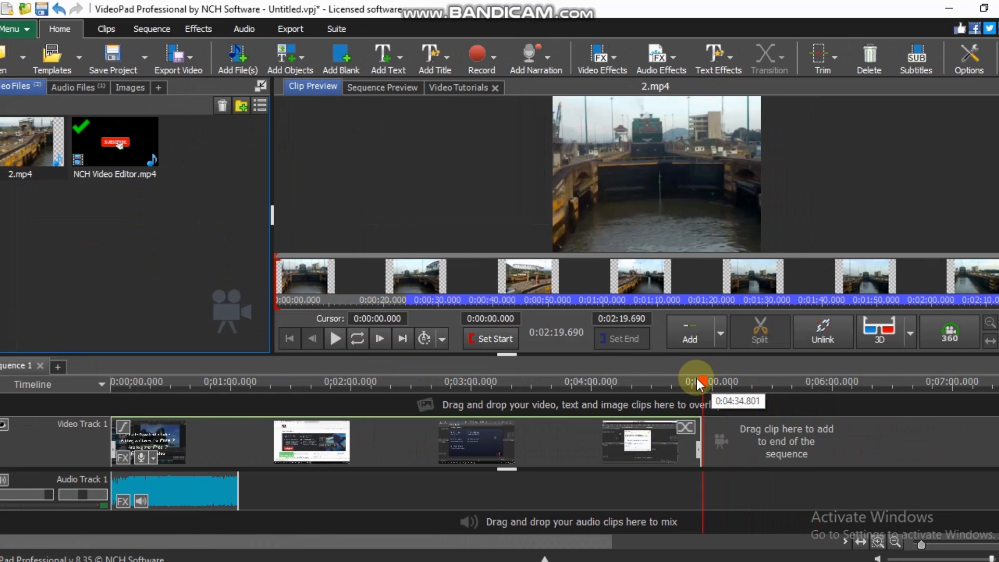
scroll(697, 384, "down", 1)
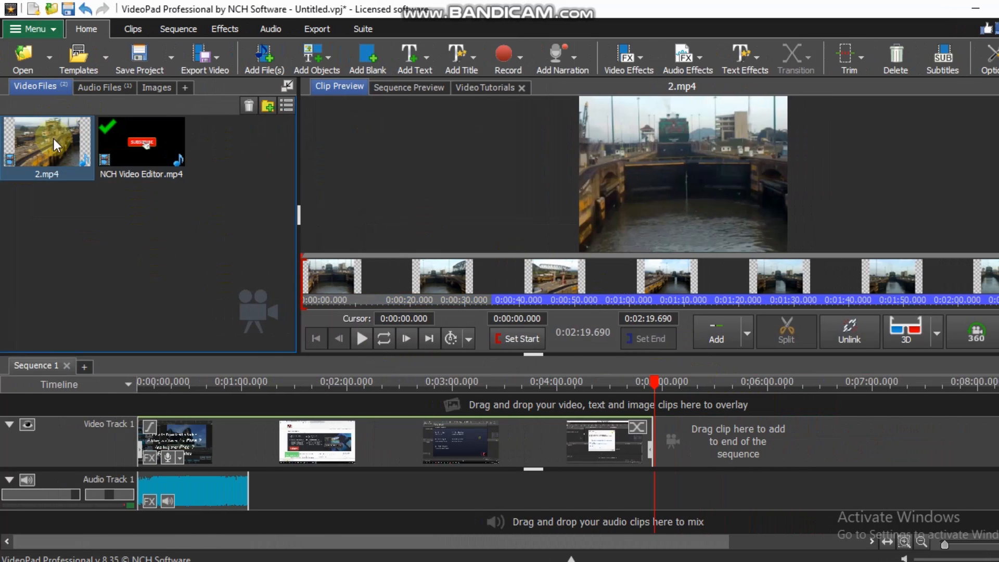
left_click_drag(54, 138, 712, 414)
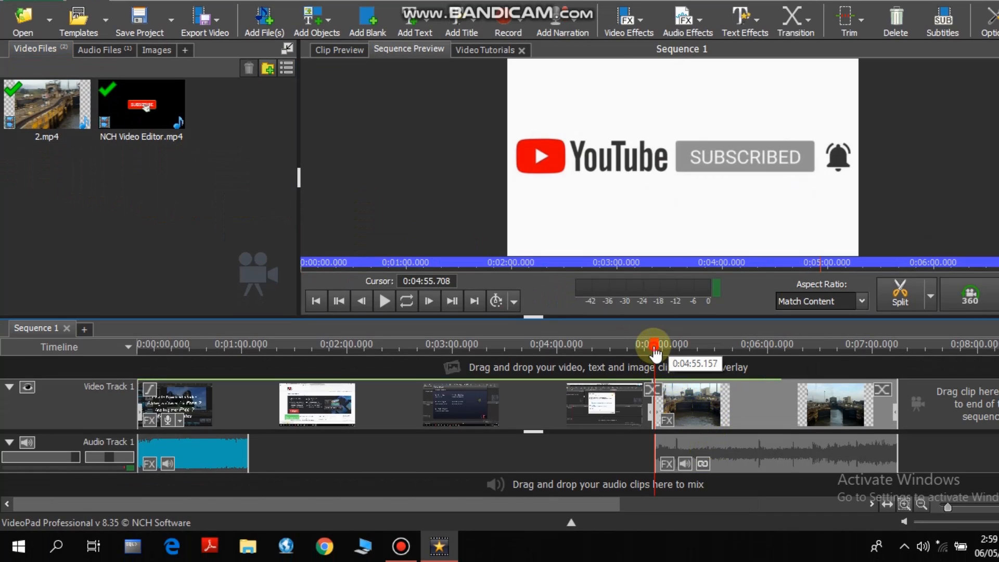
Step: Play the sequence from 0:04:43.565 across the join between the two video clips, viewing it in fullscreen
left_click_drag(648, 344, 599, 345)
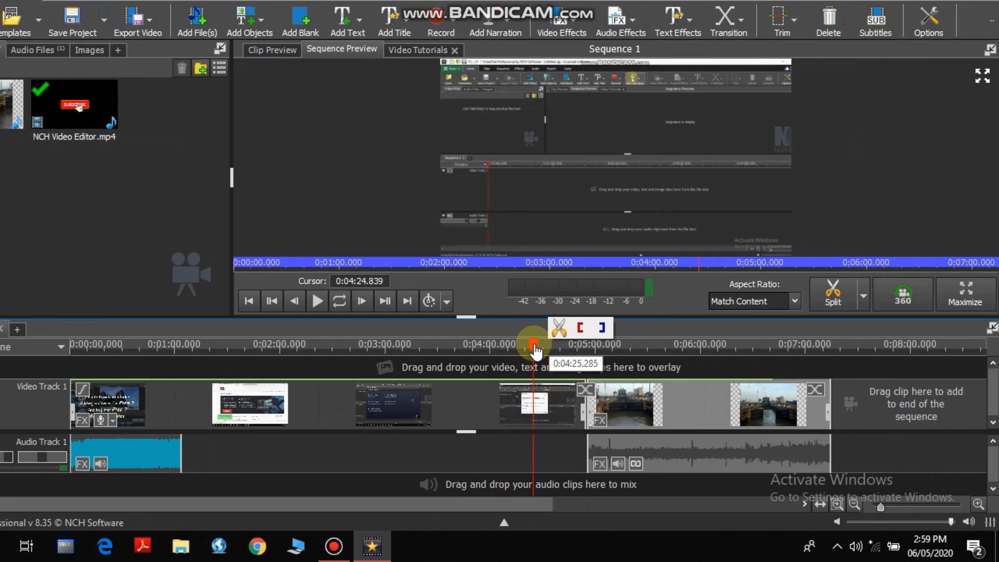
left_click_drag(534, 345, 567, 347)
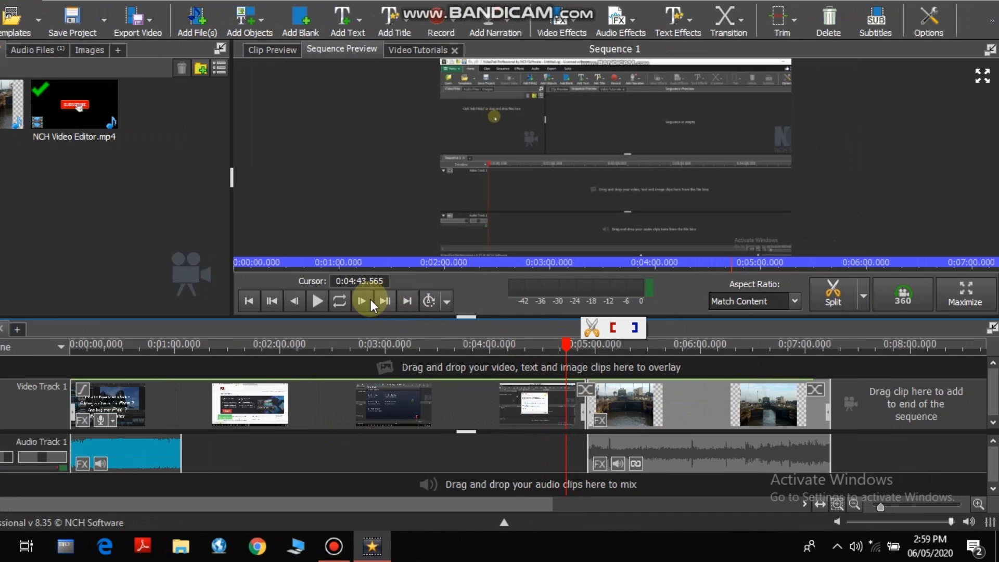
left_click(317, 301)
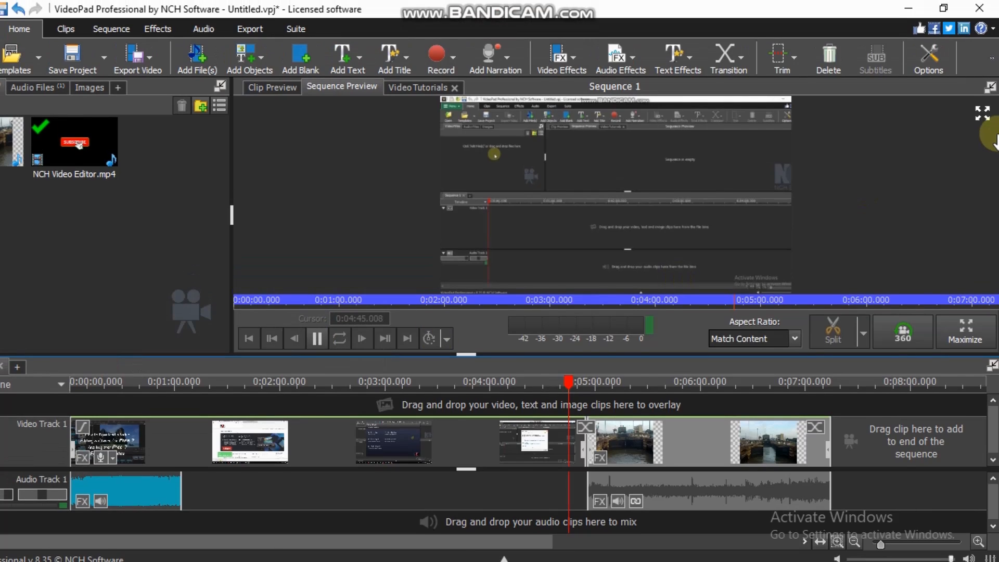
left_click(983, 77)
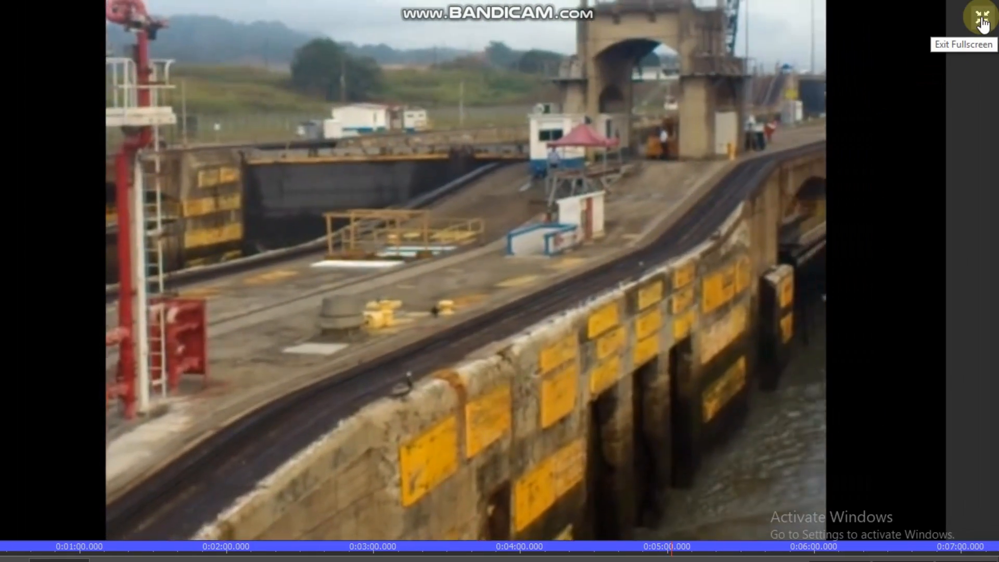
left_click(983, 20)
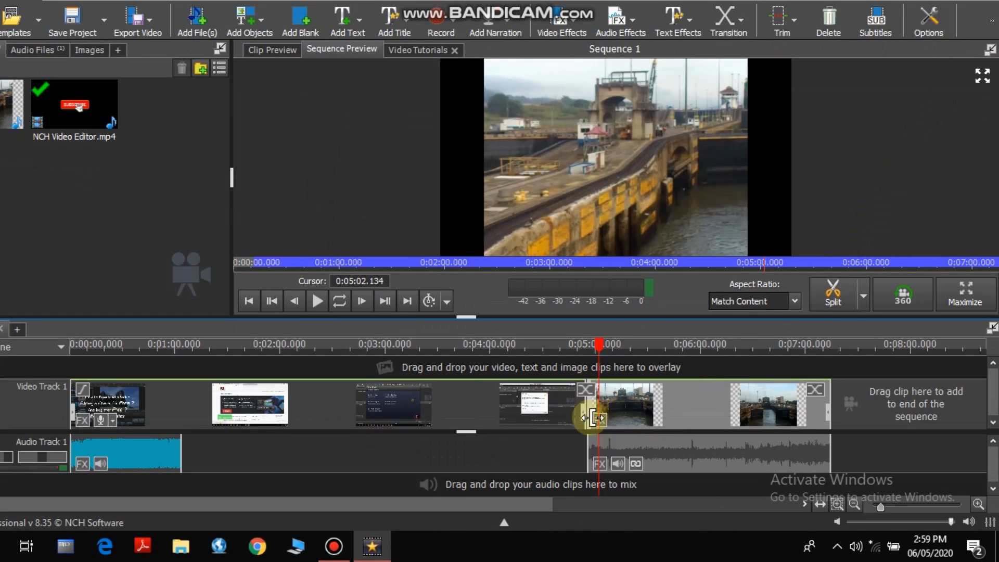
Step: Apply the Star transition between the two clips on Video Track 1
left_click(587, 391)
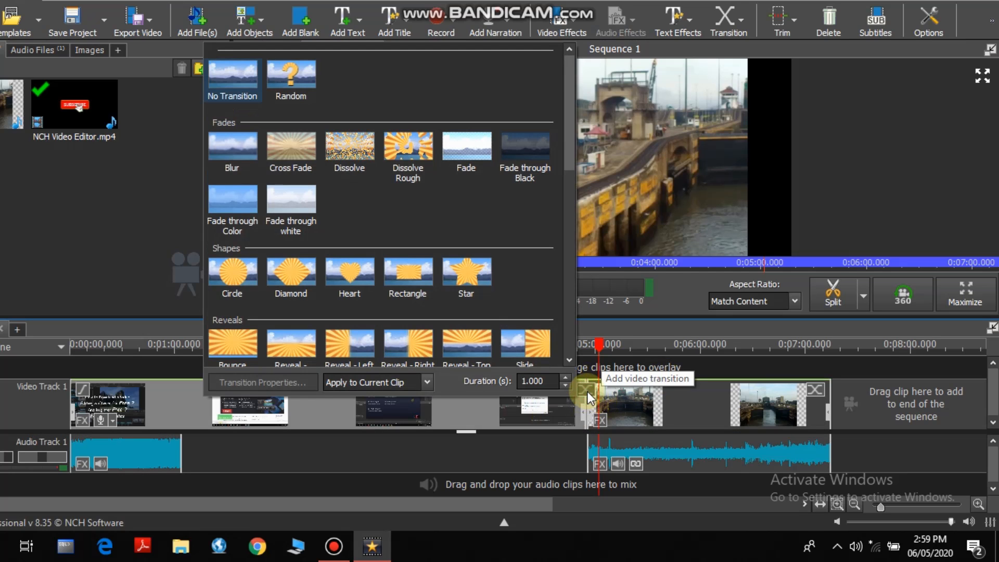
scroll(442, 227, "down", 1)
scroll(441, 223, "down", 3)
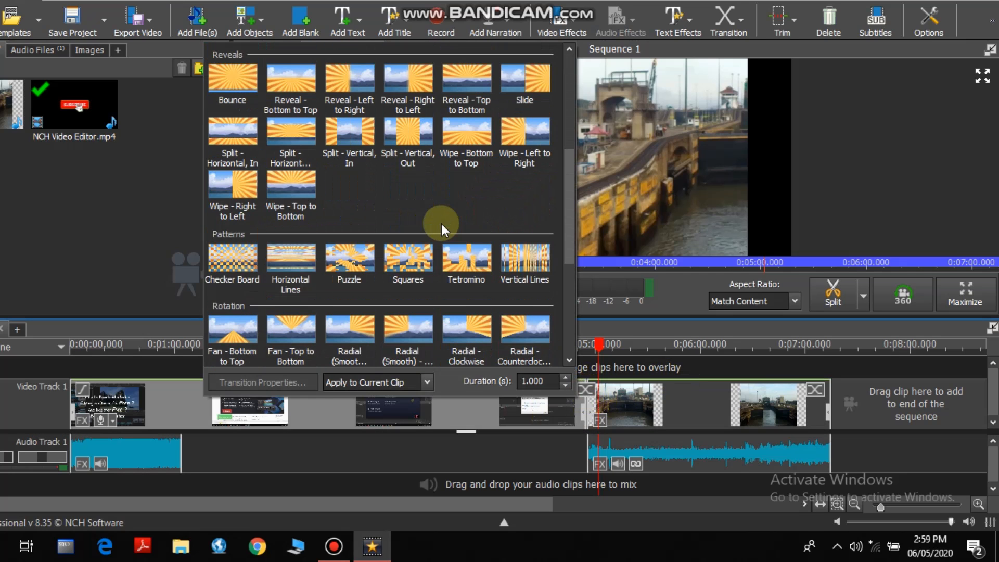
scroll(442, 223, "down", 3)
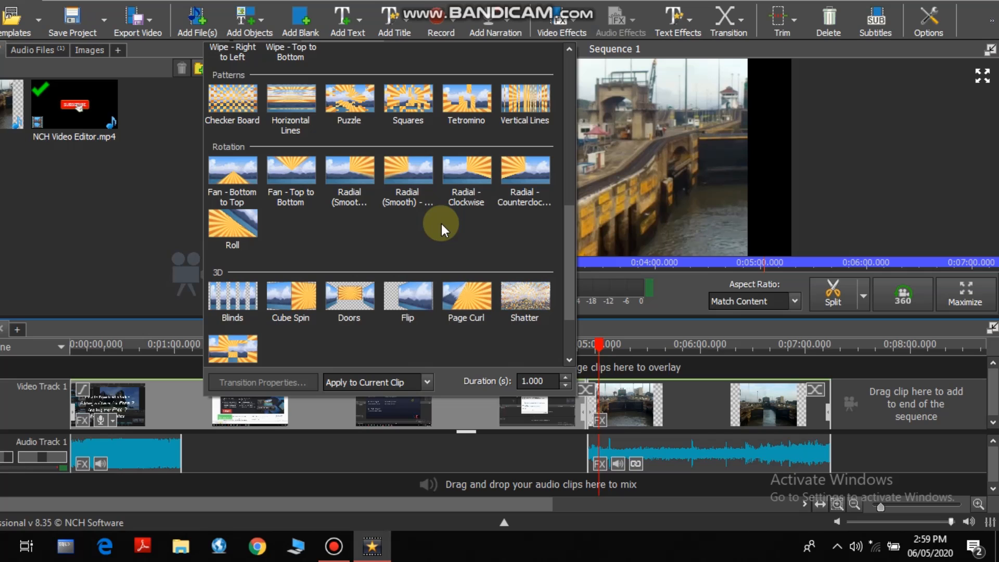
scroll(441, 224, "up", 6)
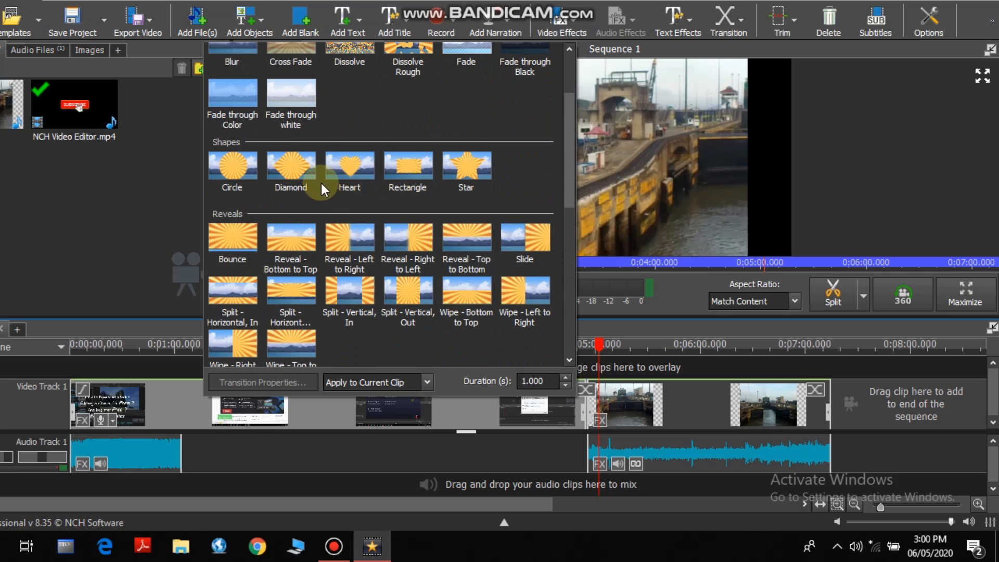
left_click(456, 174)
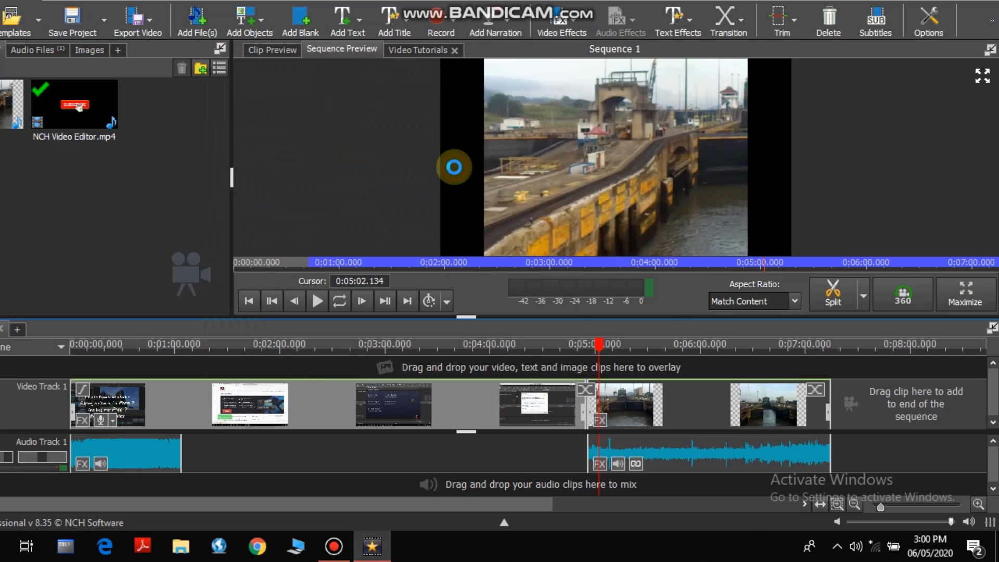
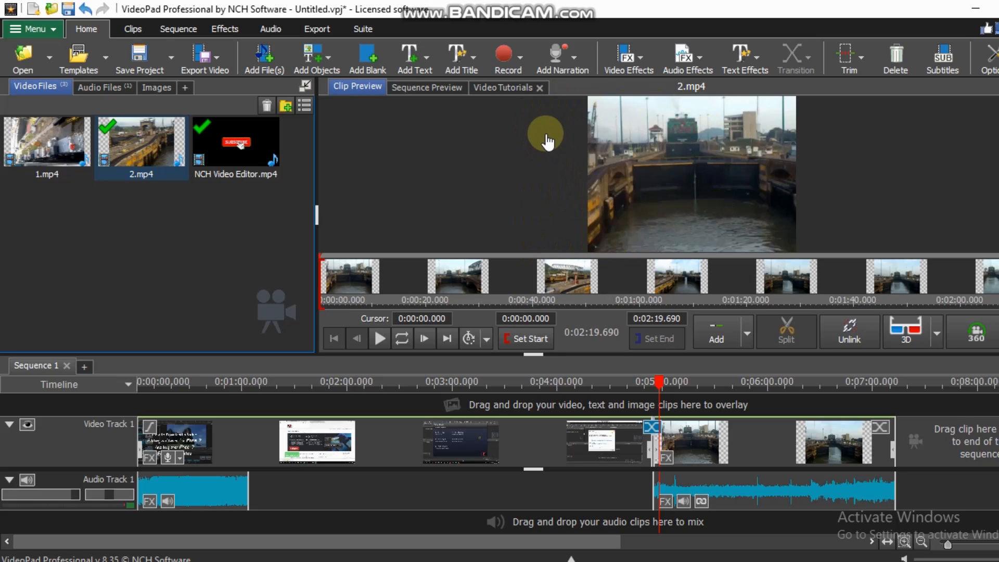
Step: Add the Motion effect to the 1.mp4 clip
left_click(47, 140)
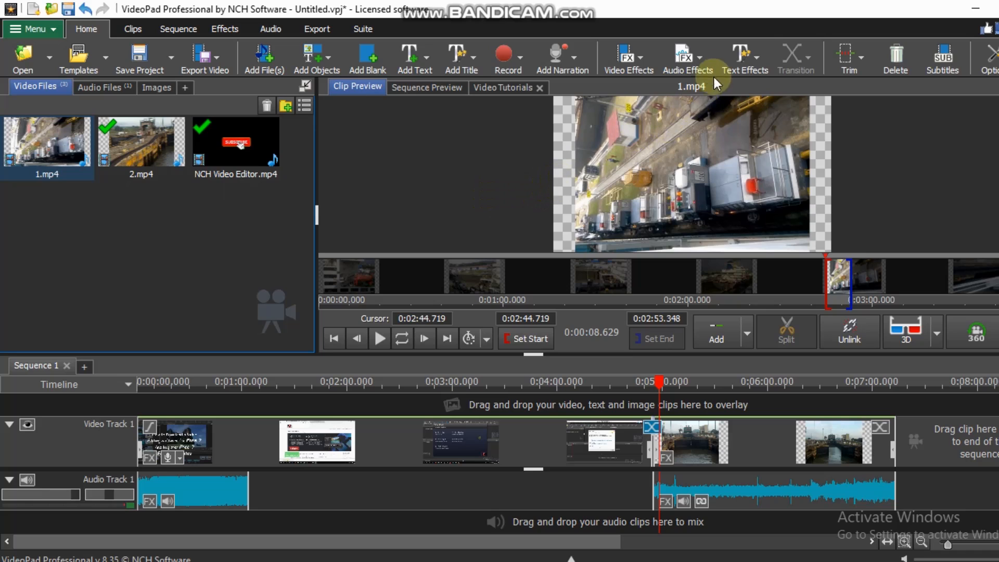
left_click(646, 64)
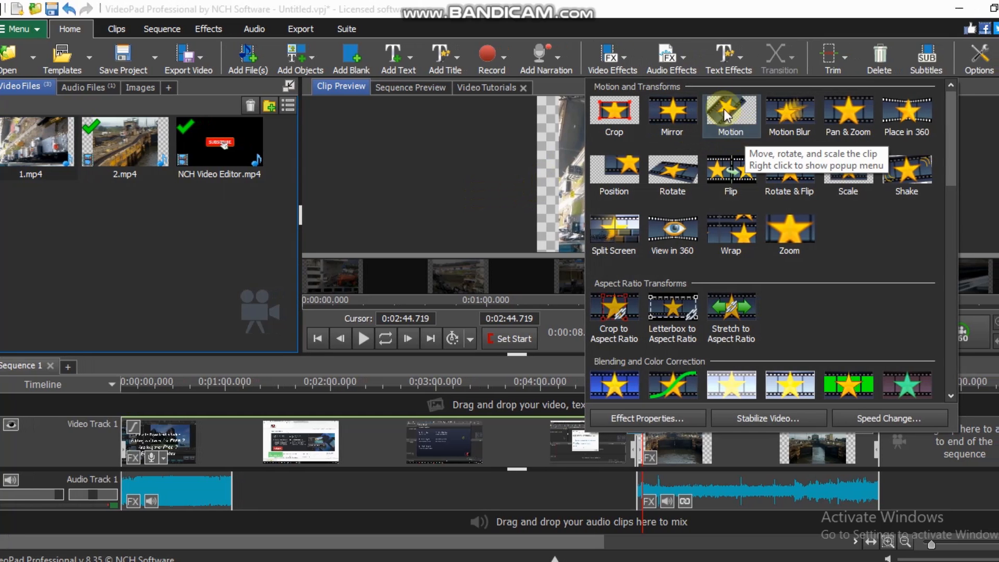
left_click(744, 118)
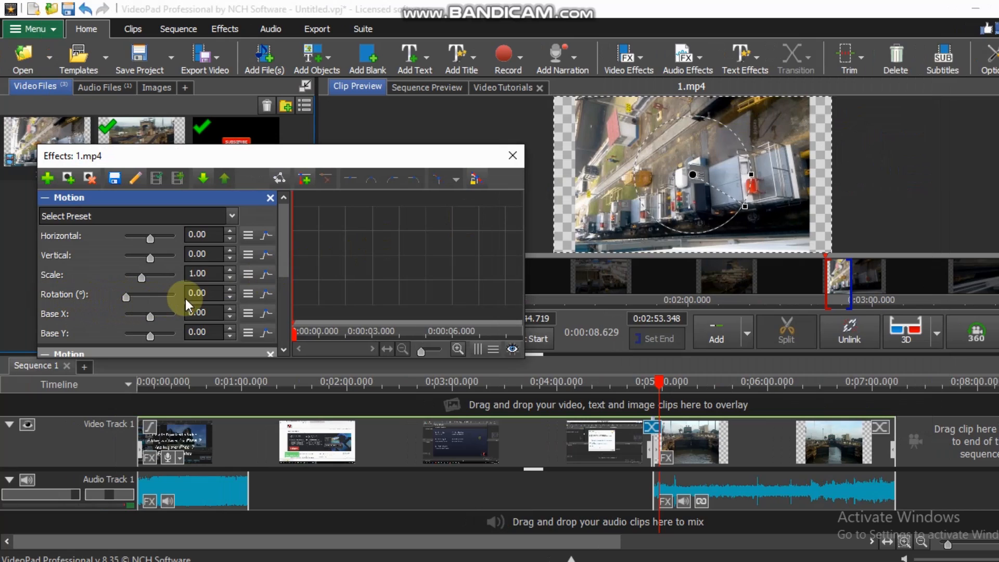
Step: Set the Motion effect's rotation to 90.00° for 1.mp4
mouse_move(127, 297)
left_mouse_down()
mouse_move(146, 301)
mouse_move(134, 298)
left_mouse_up()
left_click(198, 290)
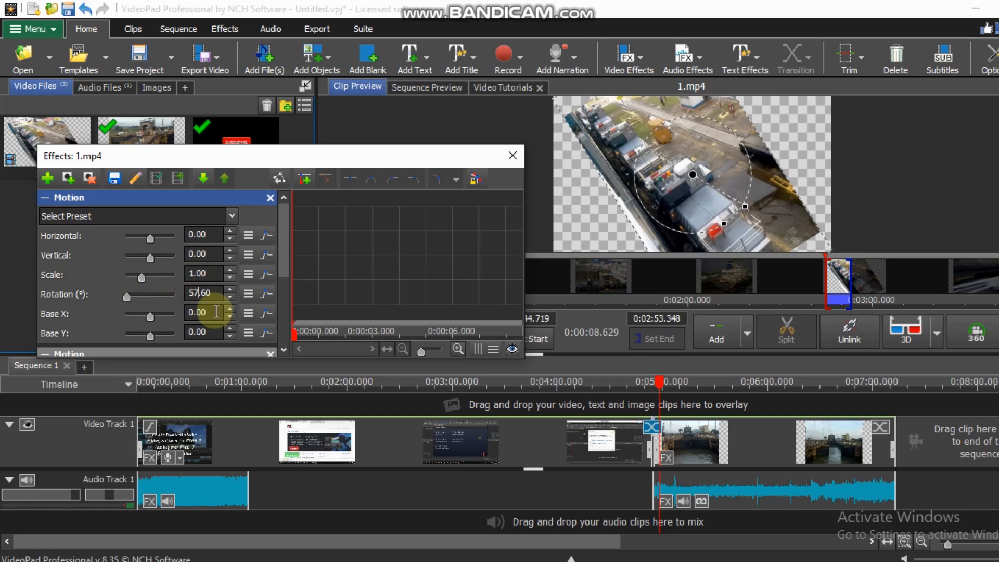
key("BackSpace")
key("BackSpace")
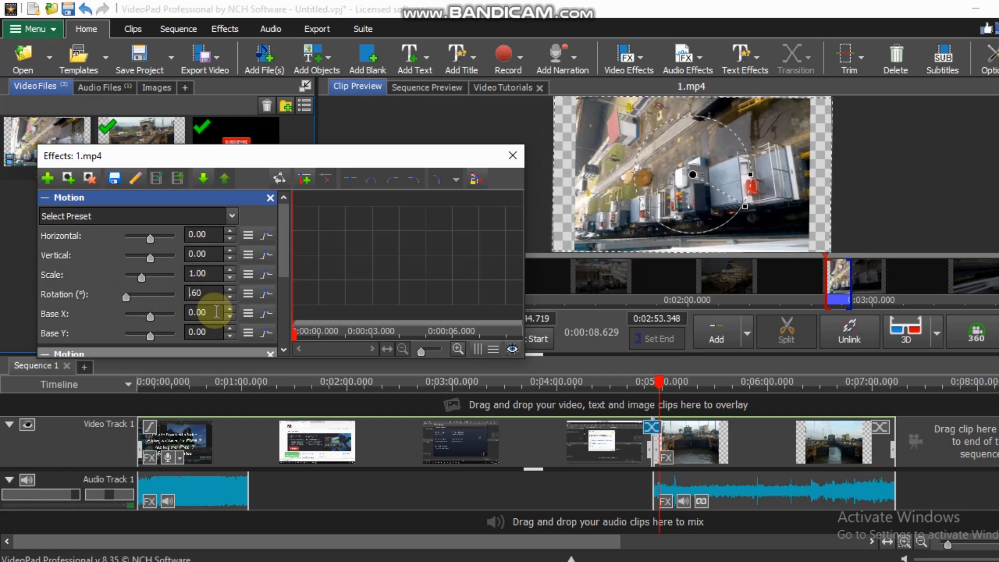
type("90.")
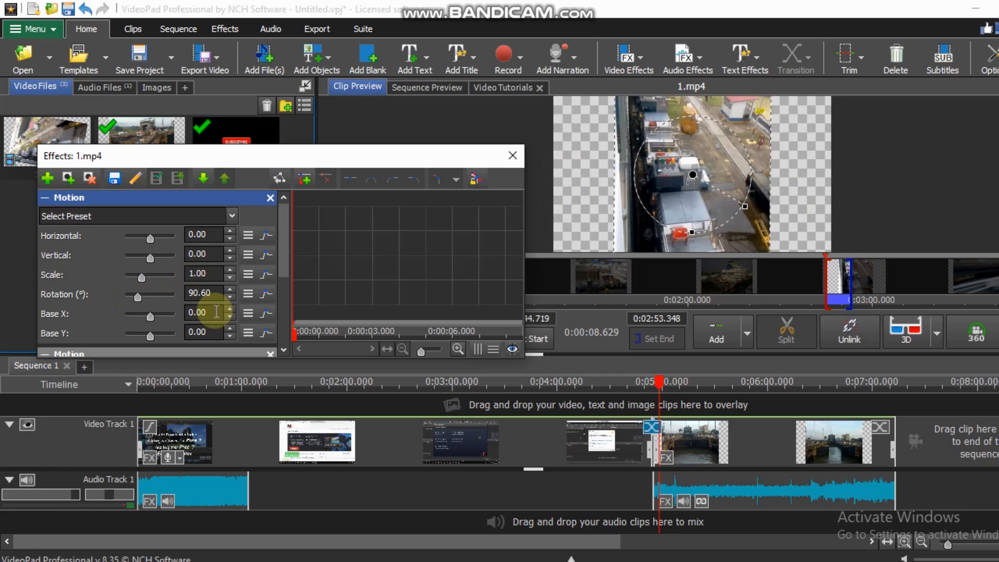
left_click(208, 295)
key("BackSpace")
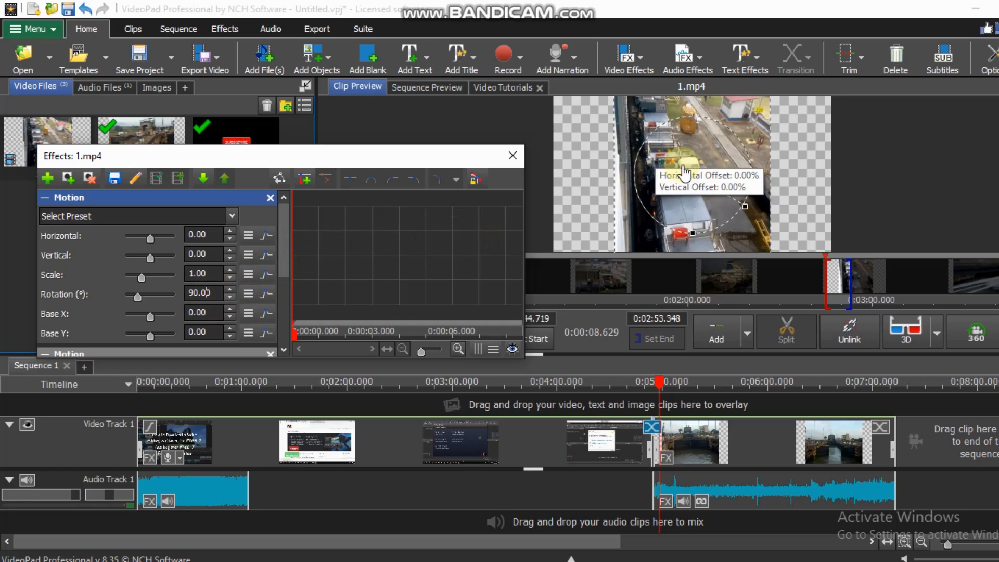
Step: Change the Motion rotation of 1.mp4 to 75.60° and set it back to 90.00°
mouse_move(139, 299)
left_mouse_down()
mouse_move(150, 298)
mouse_move(136, 298)
left_mouse_up()
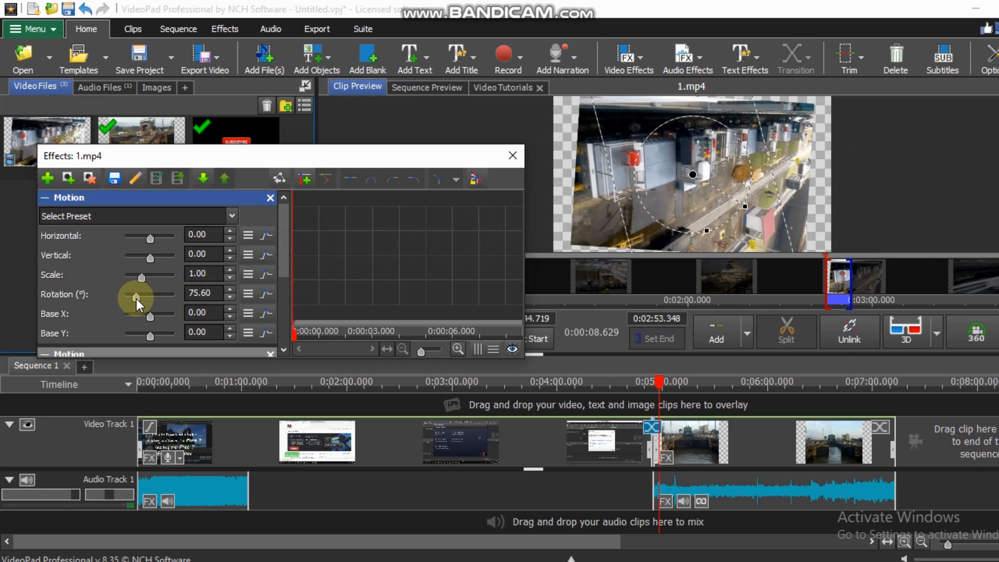
left_click(201, 294)
key("BackSpace")
key("BackSpace")
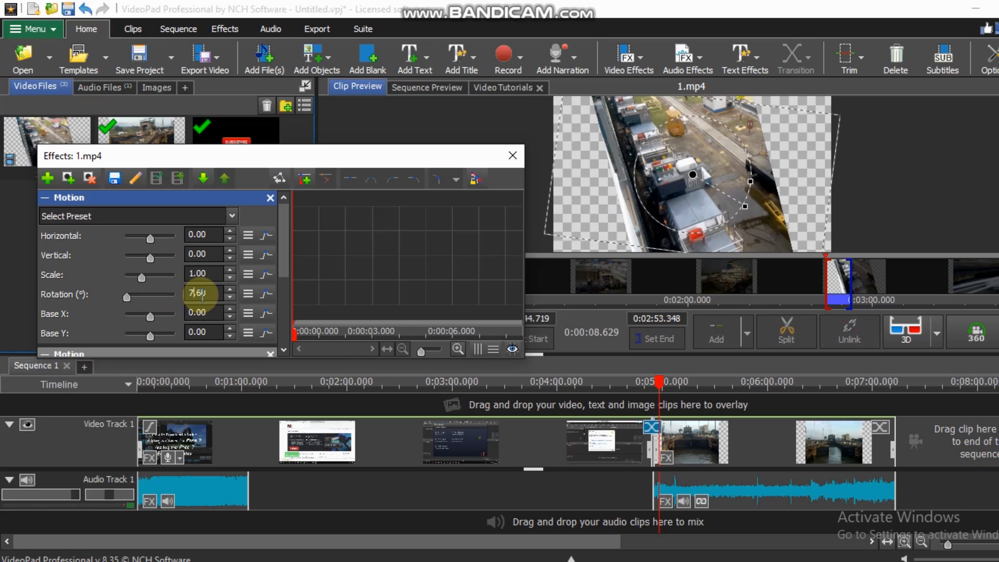
type("90")
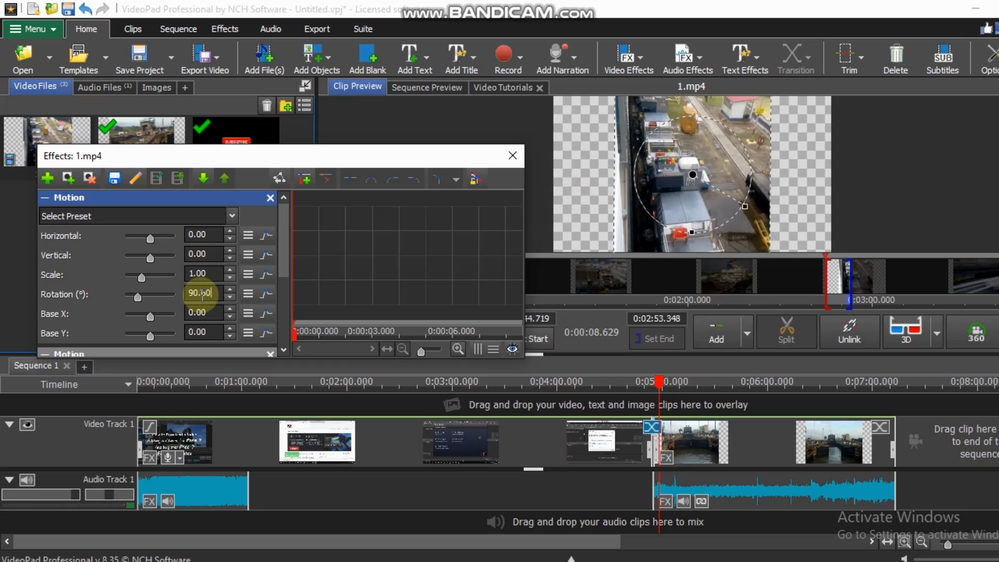
key("BackSpace")
key("BackSpace")
type("00")
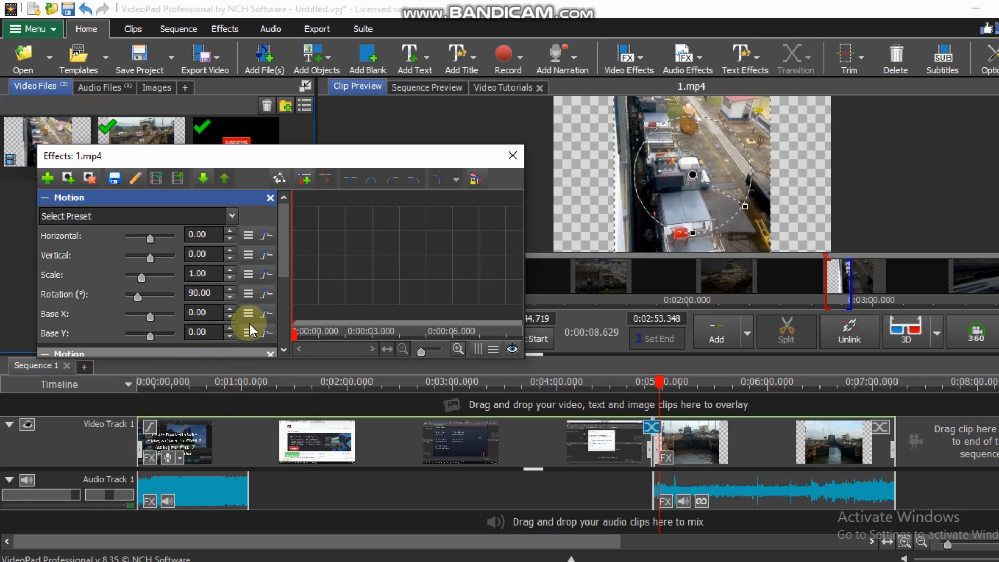
Step: Set the Motion effect's scale to 1.50 for 1.mp4
left_click_drag(282, 163, 252, 155)
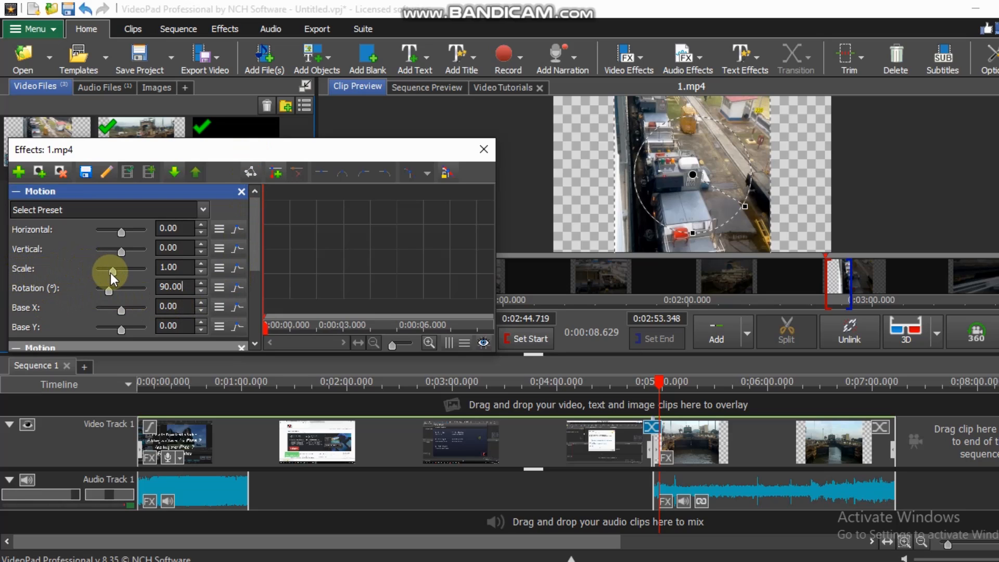
left_click_drag(112, 273, 126, 275)
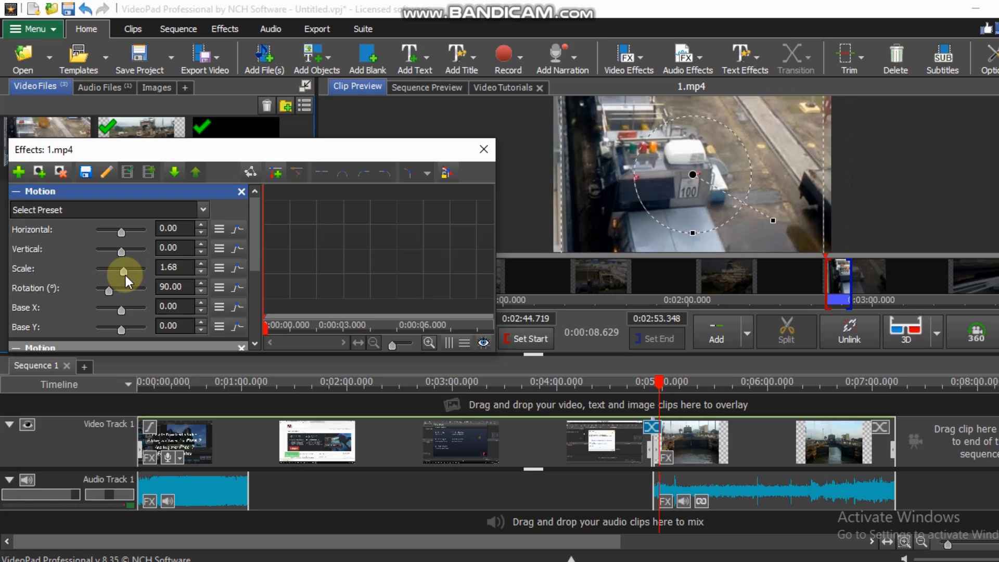
left_click(184, 273)
key("BackSpace")
key("BackSpace")
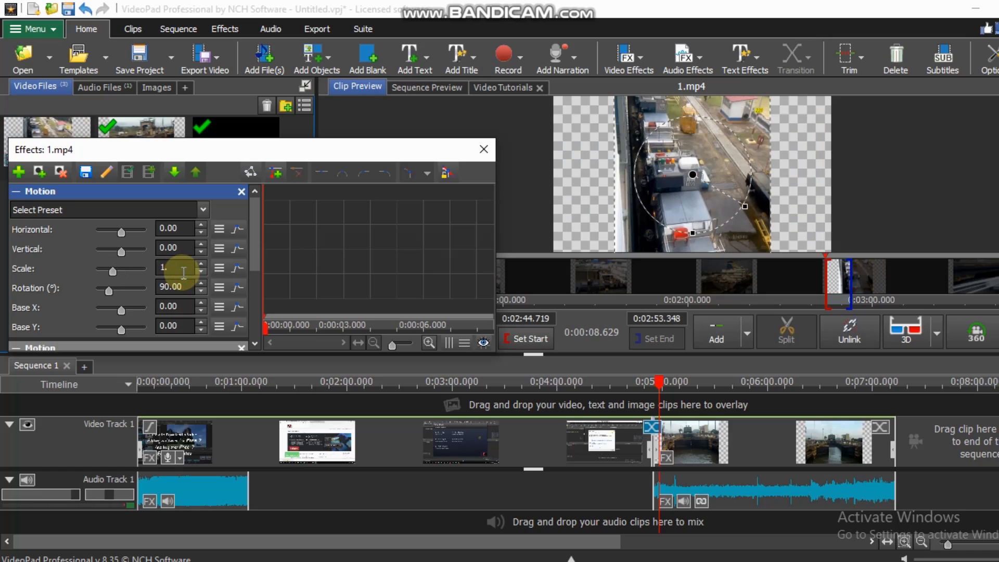
type("50")
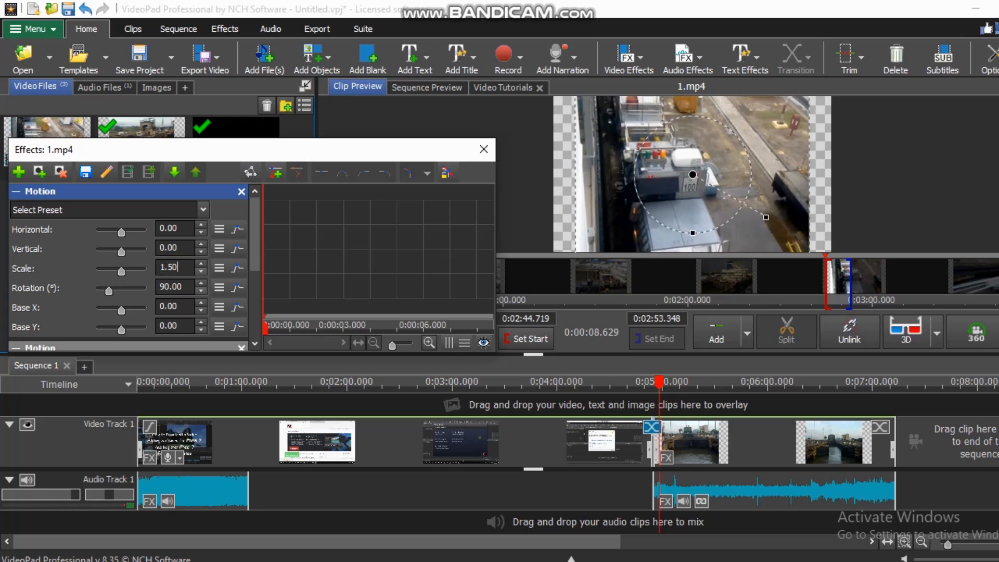
Step: Close the 1.mp4 effects and add the Censor effect to the NCH Video Editor.mp4 clip on Video Track 1
left_click(483, 151)
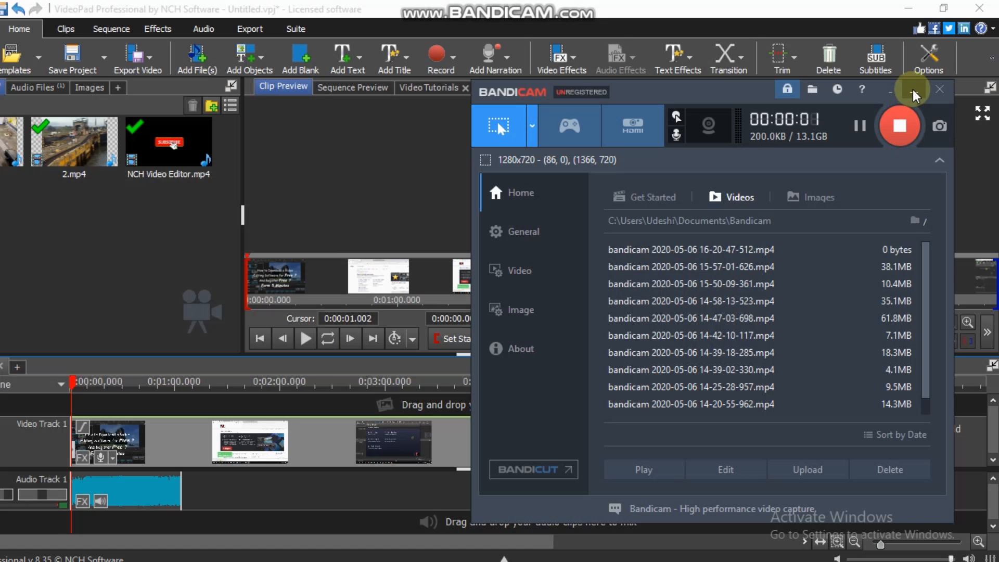
left_click(914, 94)
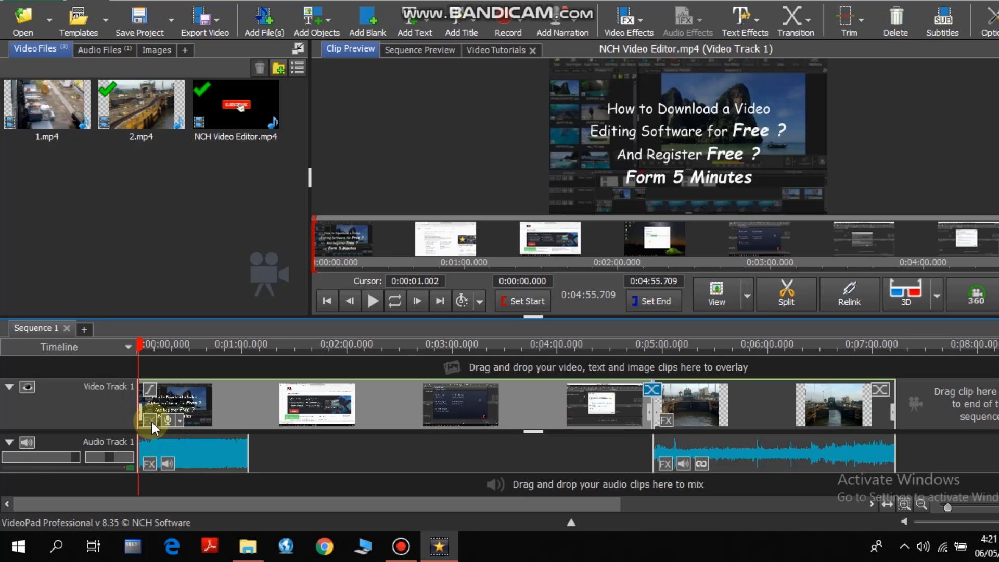
left_click(152, 422)
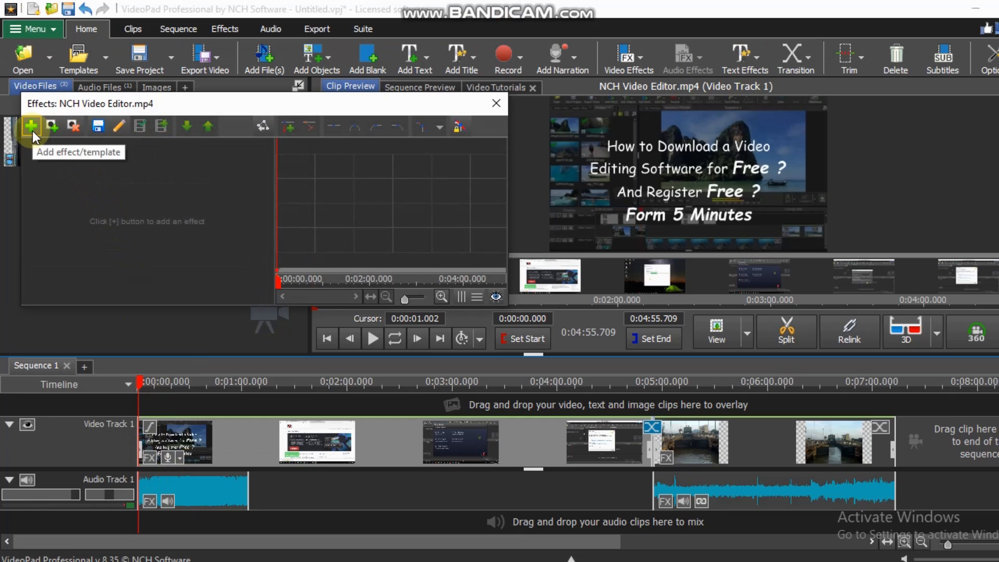
left_click(32, 127)
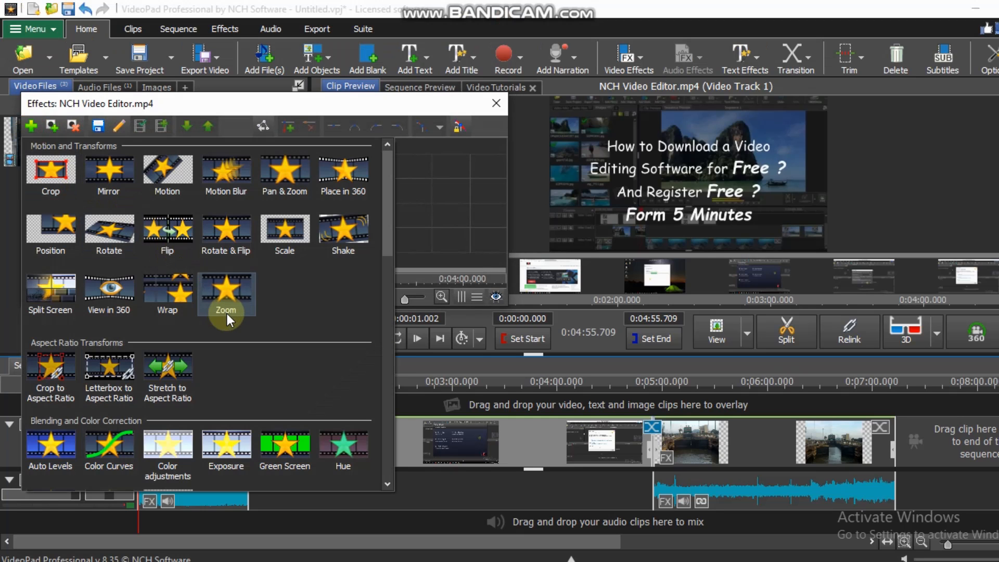
scroll(235, 342, "down", 5)
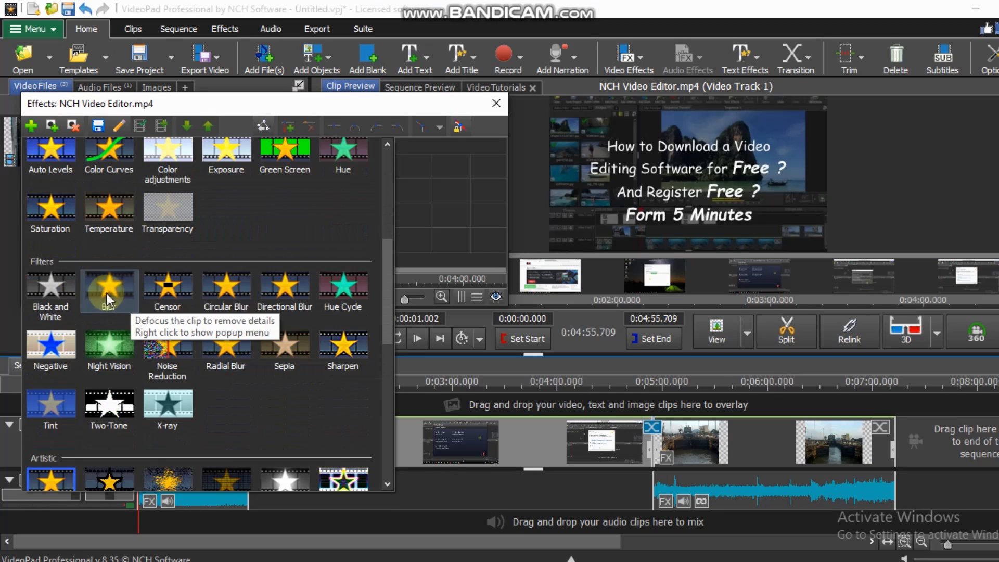
left_click(173, 295)
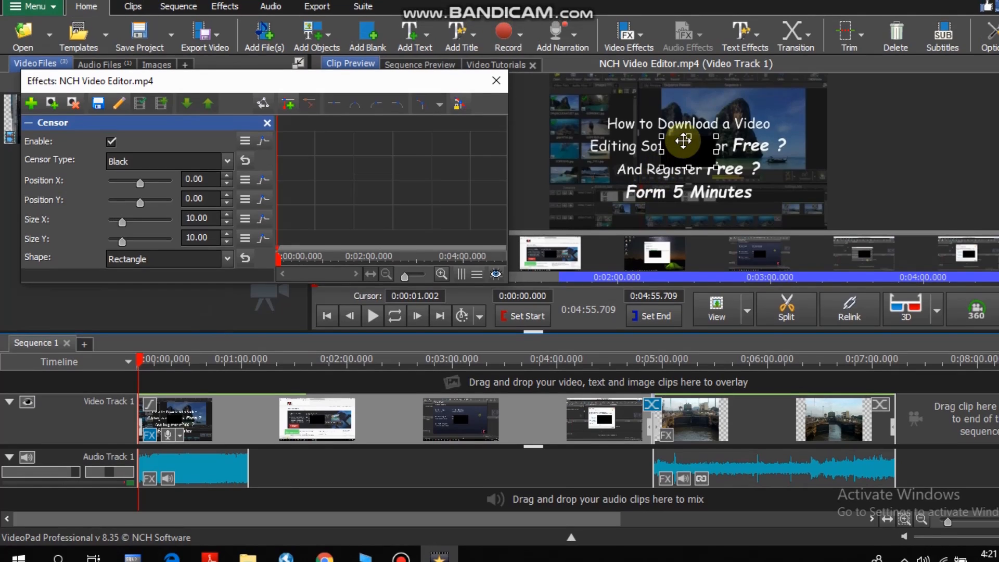
Step: Move and widen the censor box over the "Form 5 Minutes" line, to about Position X 0.84, Position Y 53.00 and Size X 27.95
left_click(683, 144)
left_click_drag(682, 150, 771, 188)
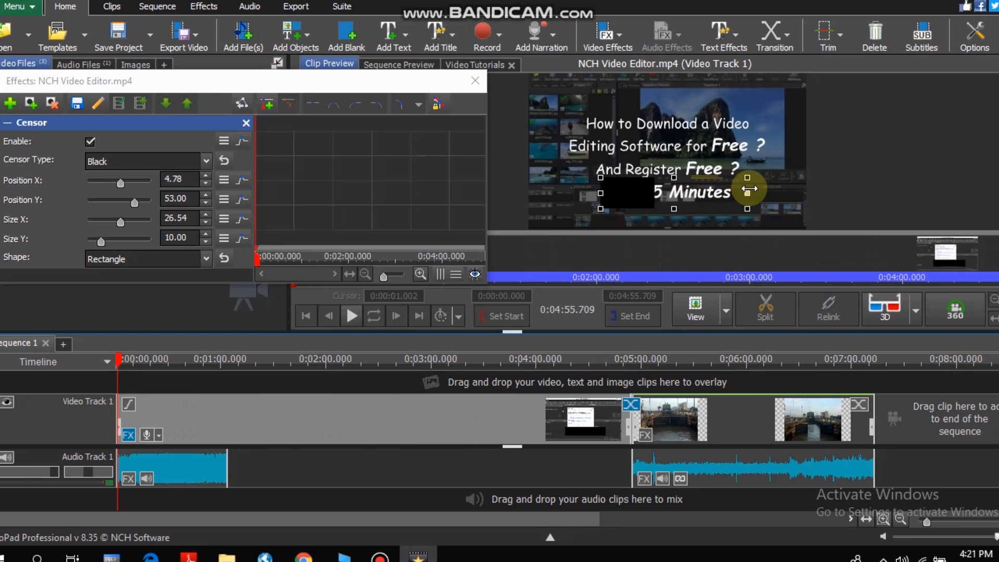
left_click_drag(599, 193, 596, 193)
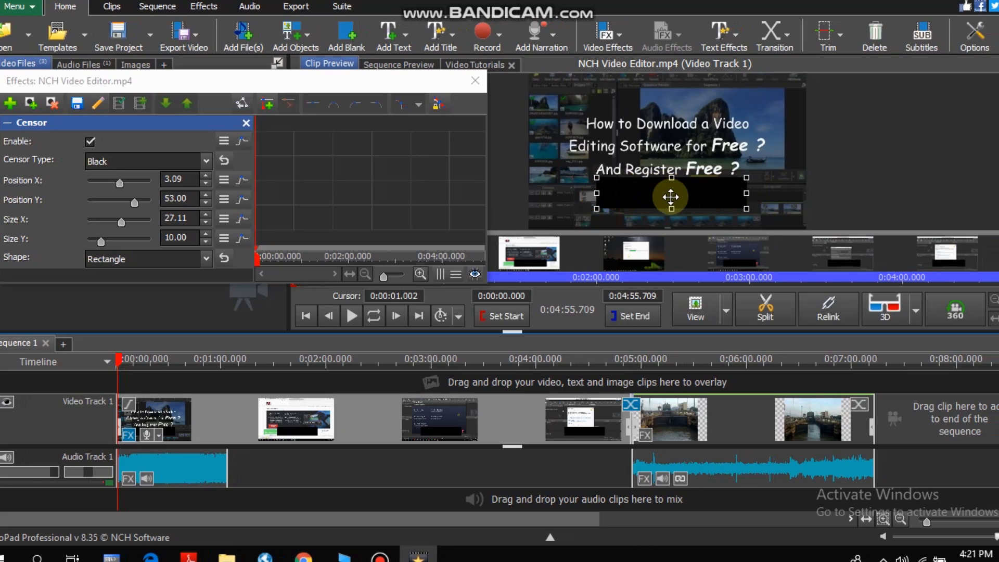
left_click_drag(596, 193, 591, 193)
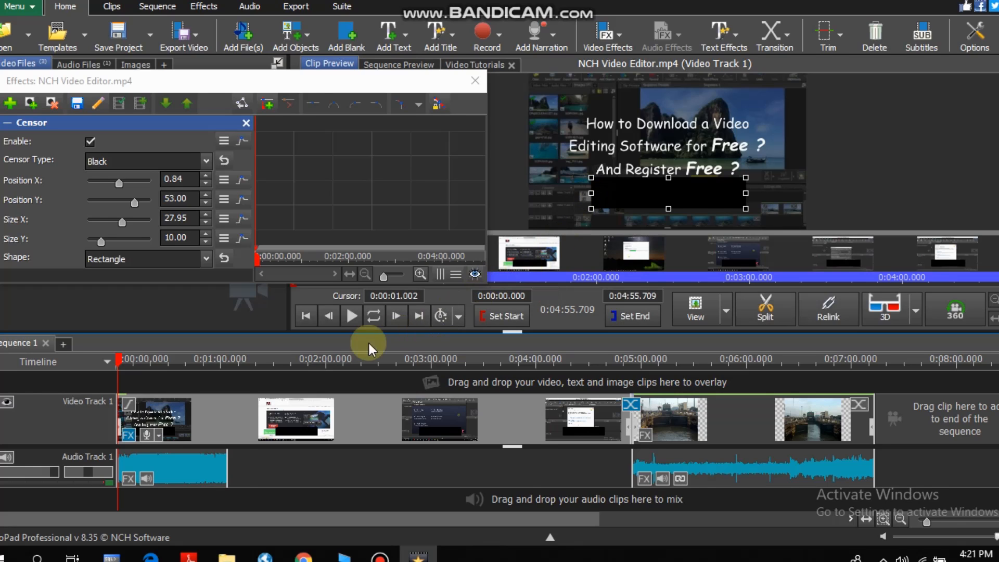
Step: Show the Censor effect's Enable graph and add keyframes at about 0:00:30 and 0:02:30
mouse_move(141, 365)
left_mouse_down()
mouse_move(250, 375)
mouse_move(136, 382)
left_mouse_up()
mouse_move(135, 374)
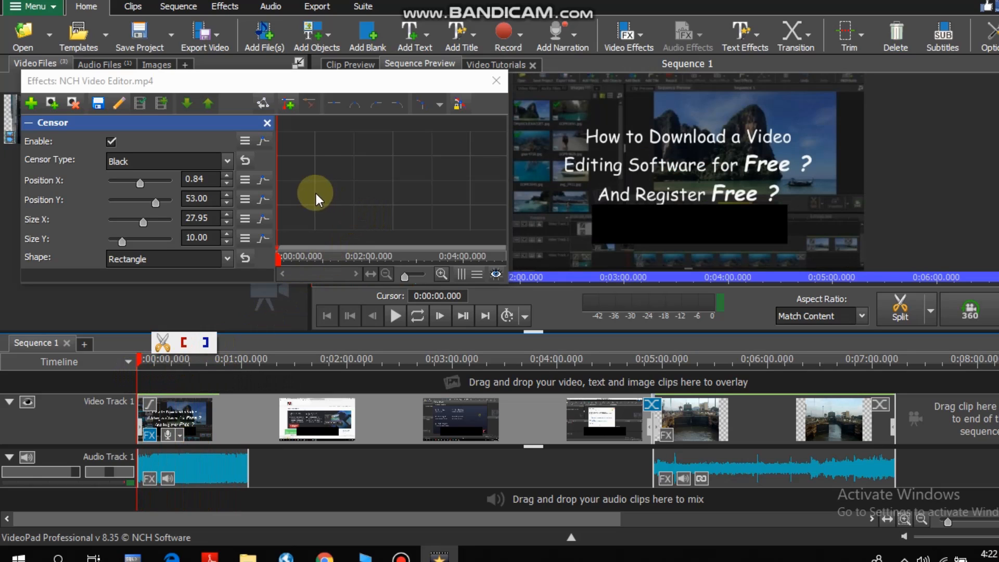
left_click(266, 146)
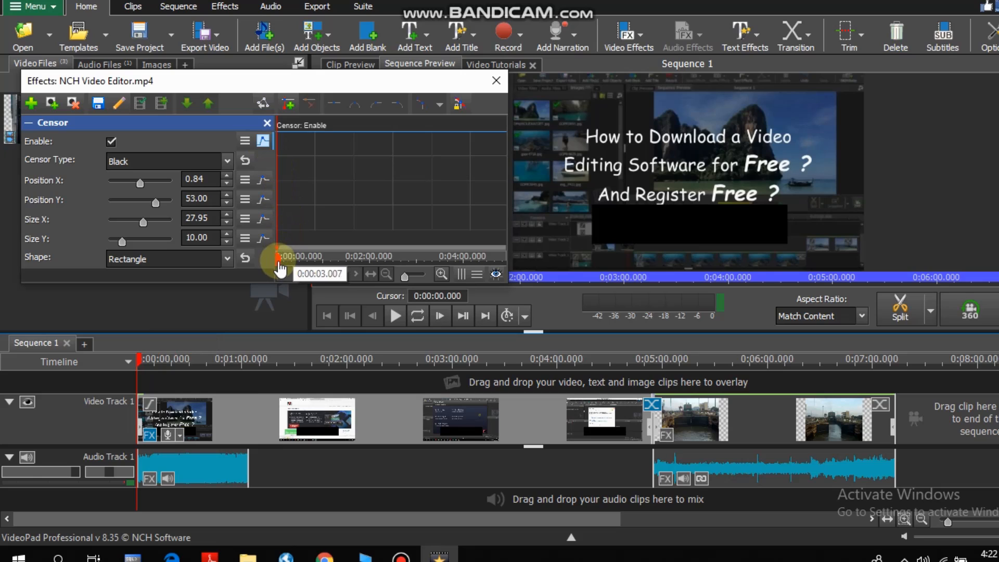
left_click_drag(281, 269, 302, 271)
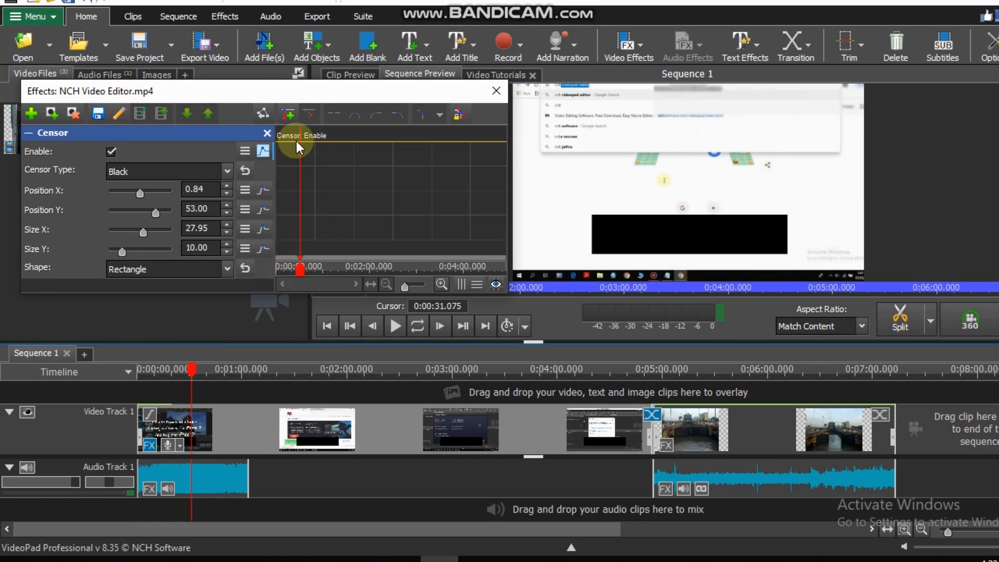
mouse_move(299, 146)
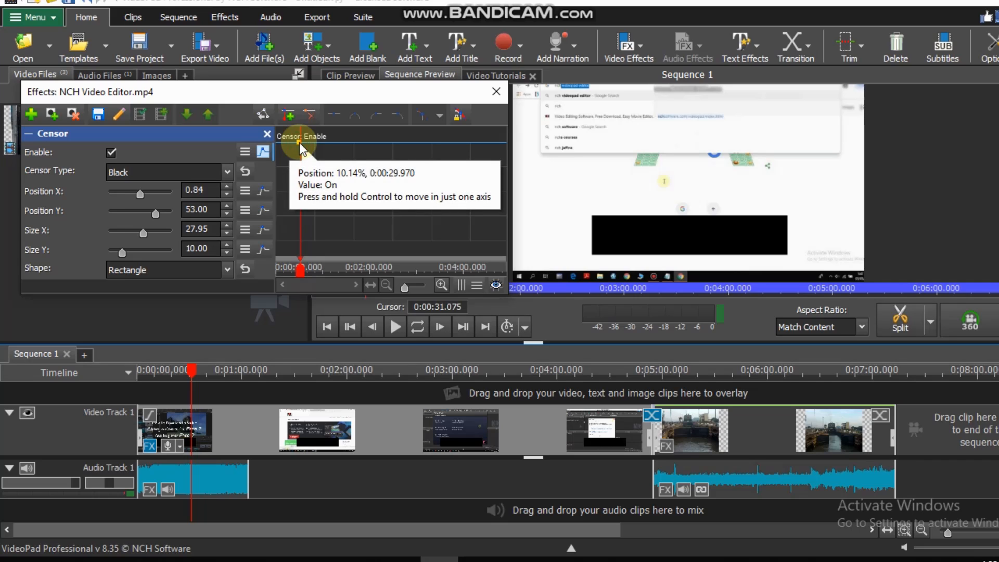
left_click_drag(300, 271, 394, 281)
left_click(393, 142)
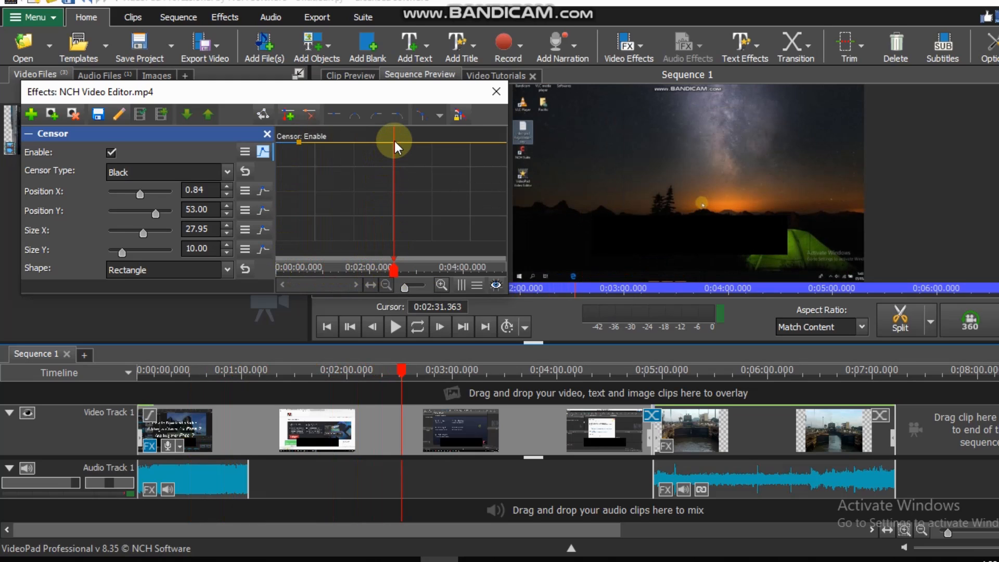
mouse_move(394, 144)
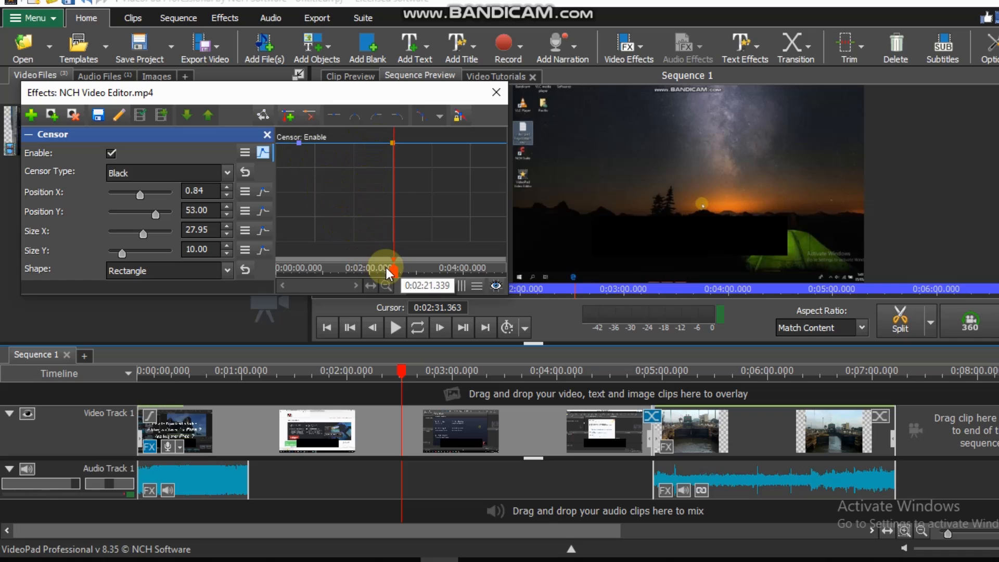
Step: Disable the Censor at the second and first Enable keyframes so it applies only between them, and preview the frames around the first
left_click(110, 153)
left_click(380, 152)
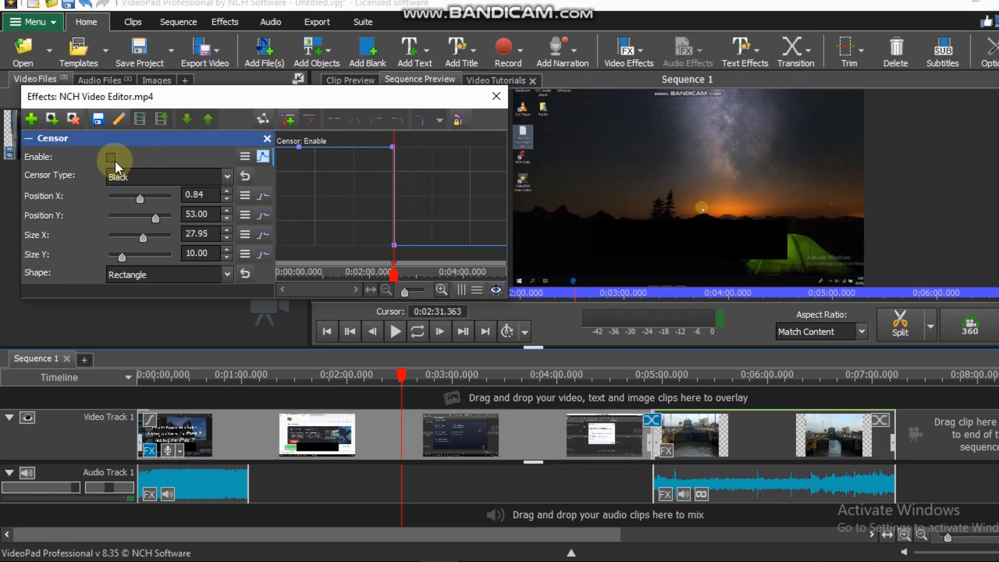
left_click_drag(394, 272, 301, 207)
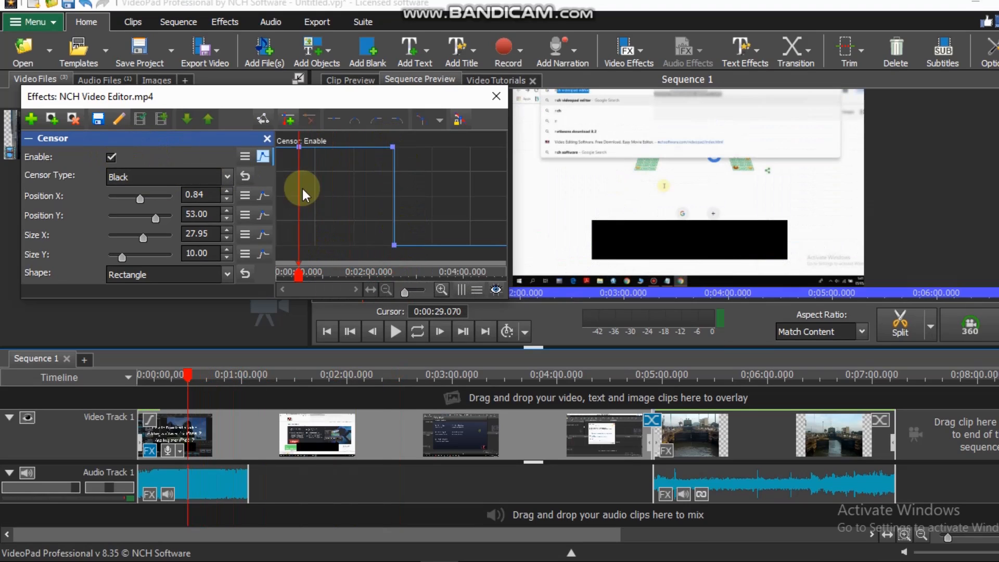
mouse_move(298, 149)
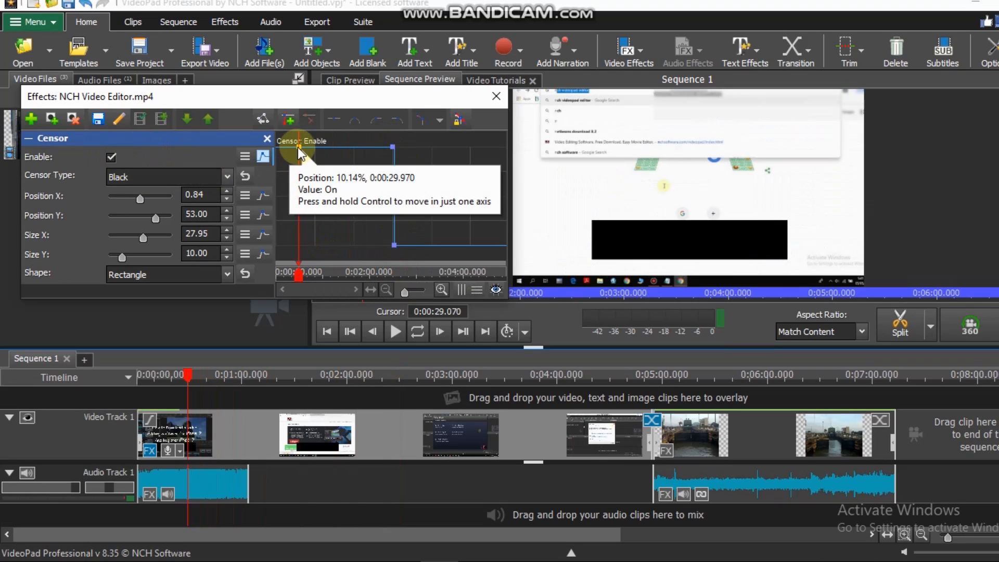
left_click(112, 158)
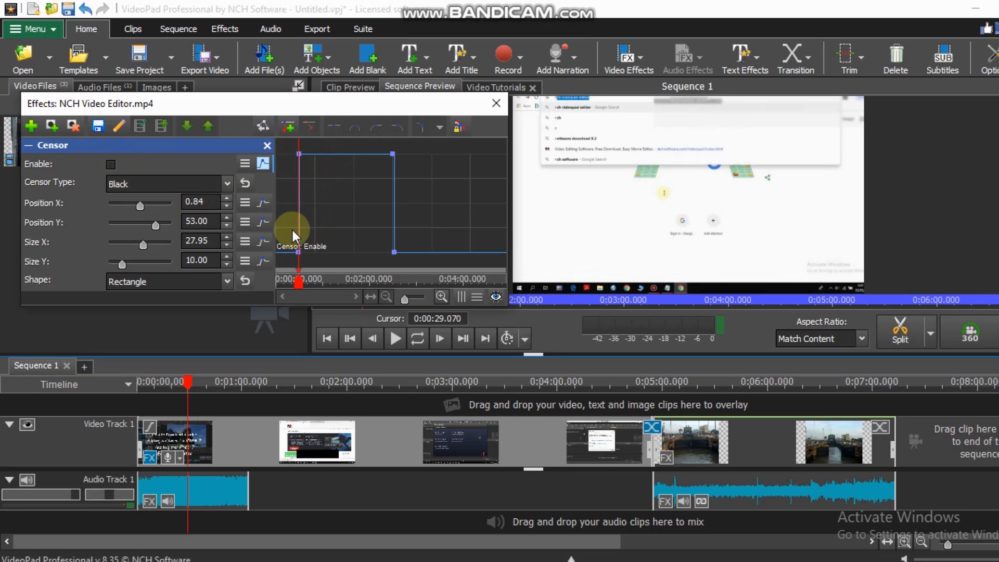
mouse_move(299, 276)
left_mouse_down()
mouse_move(414, 281)
mouse_move(292, 268)
left_mouse_up()
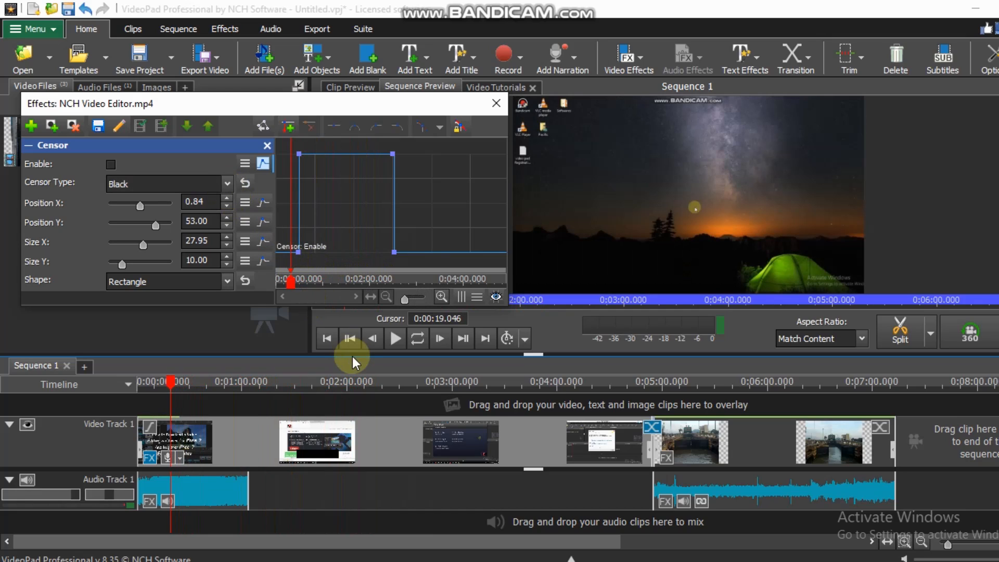
left_click_drag(289, 281, 309, 292)
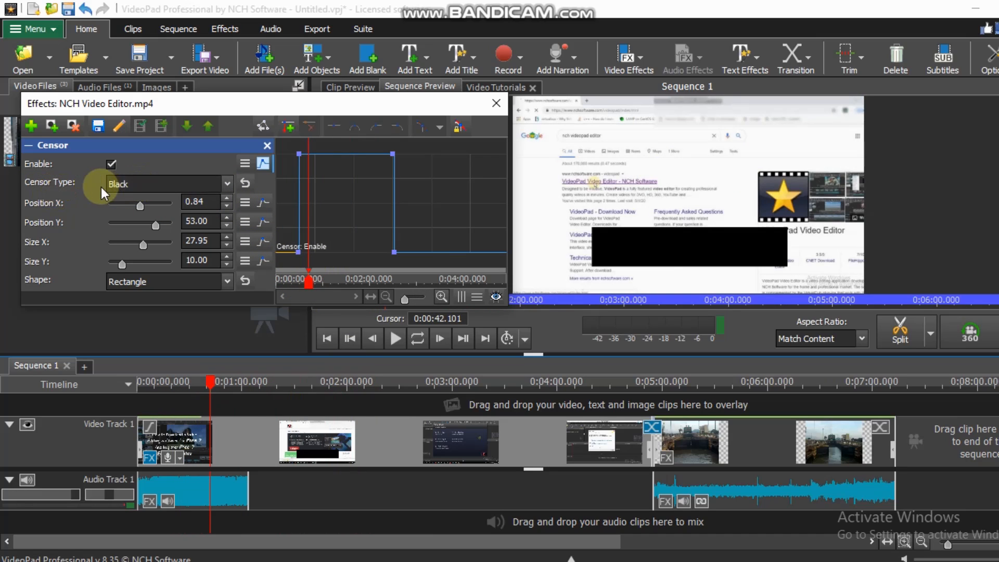
Step: Set the Censor type to Pixelate and preview it at about 0:00:46
left_click(226, 188)
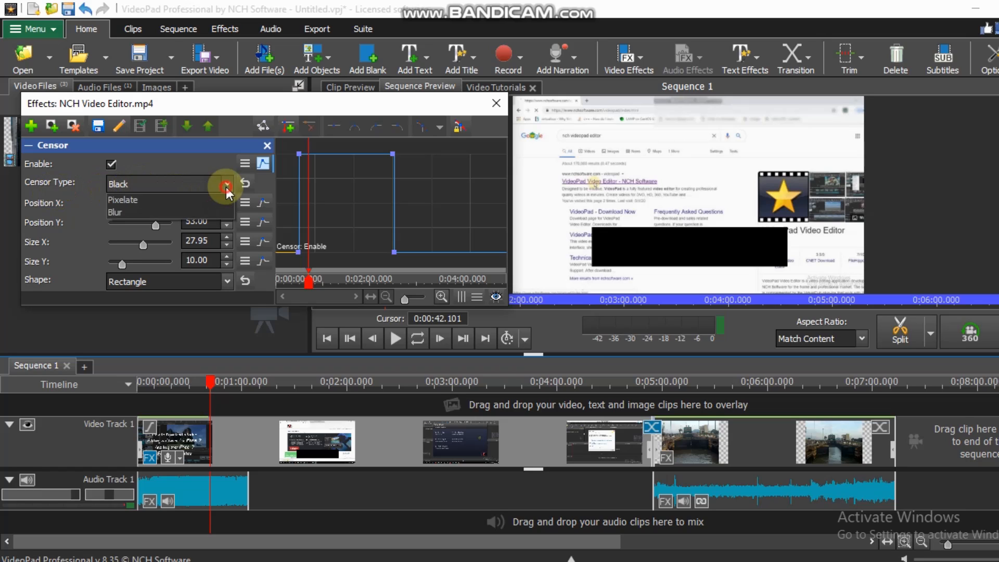
left_click(183, 213)
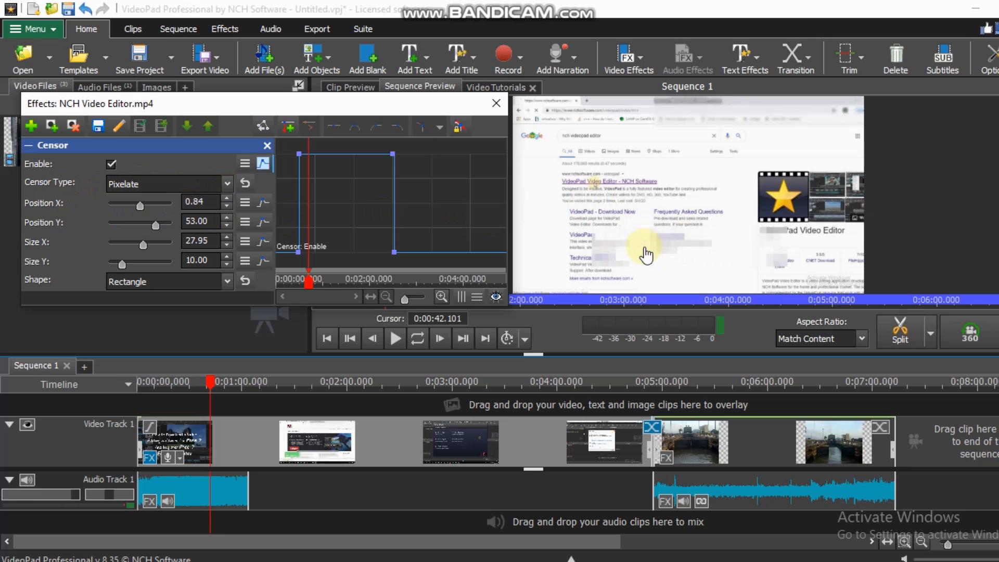
mouse_move(309, 281)
left_mouse_down()
mouse_move(358, 284)
mouse_move(313, 274)
left_mouse_up()
Step: Set the Censor type to Blur and preview it further along the clip
left_click(227, 184)
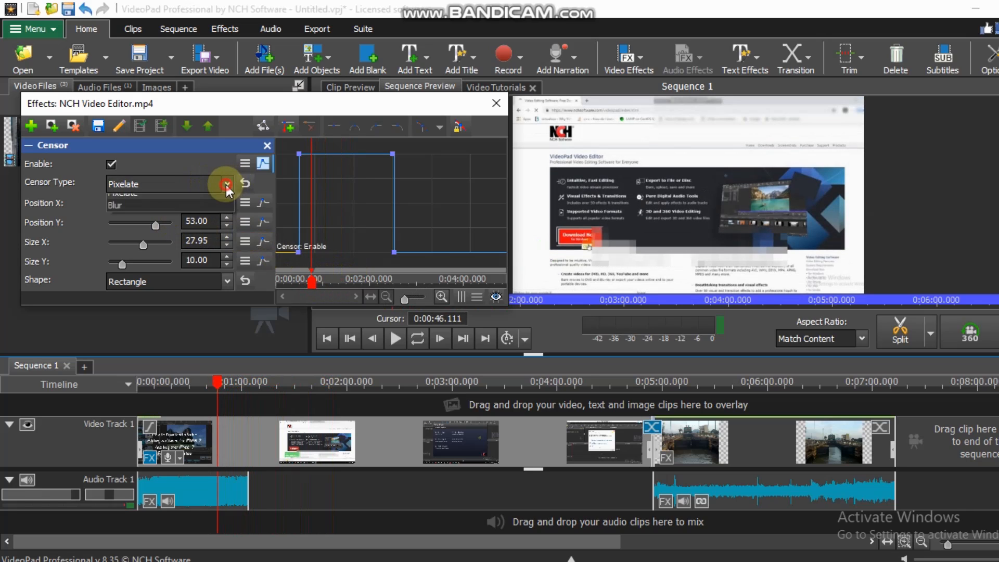
left_click(195, 227)
left_click_drag(312, 282, 364, 291)
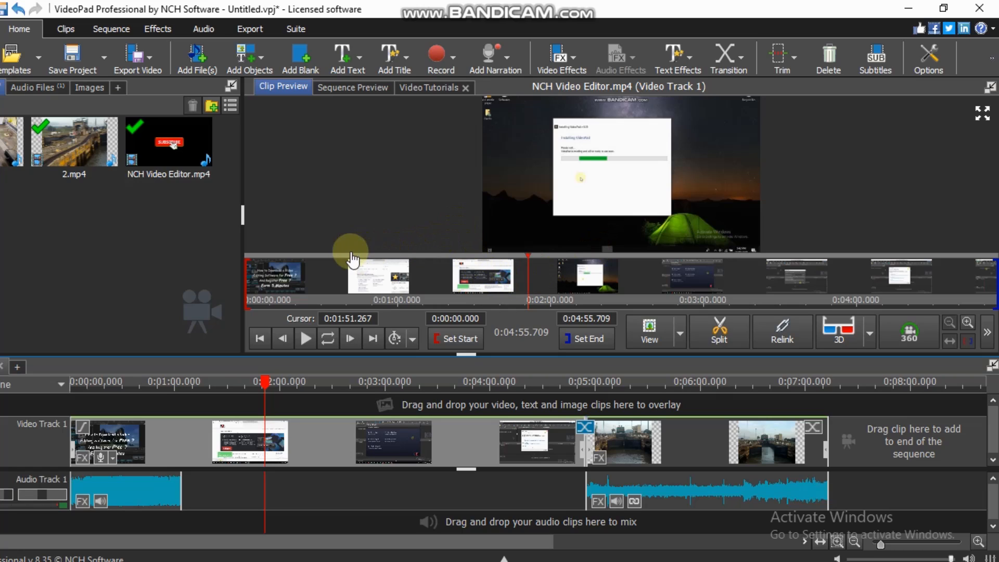
Step: Add a Simple Text Overlay at the playhead and place the text cursor after "Title Text"
left_click(352, 63)
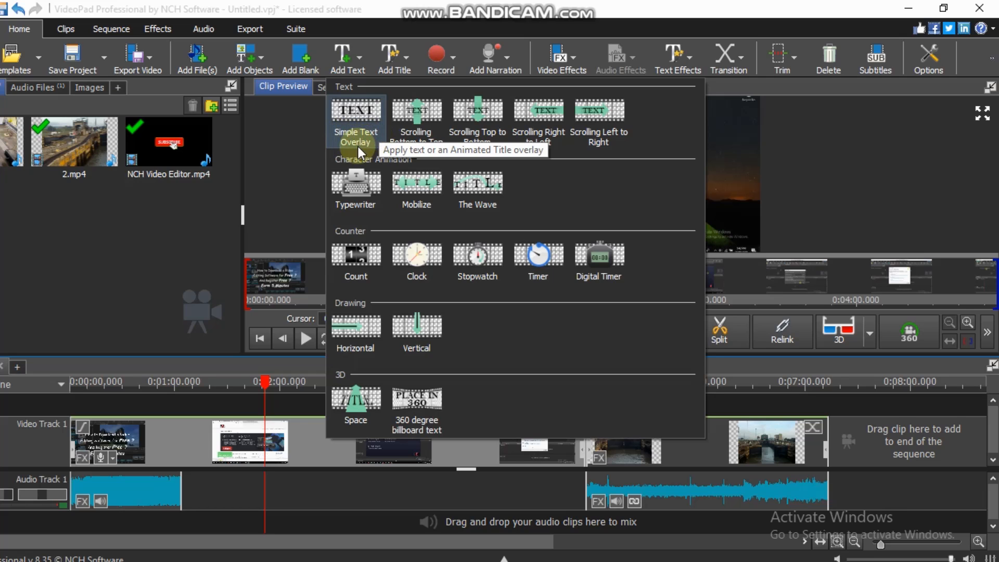
left_click(355, 118)
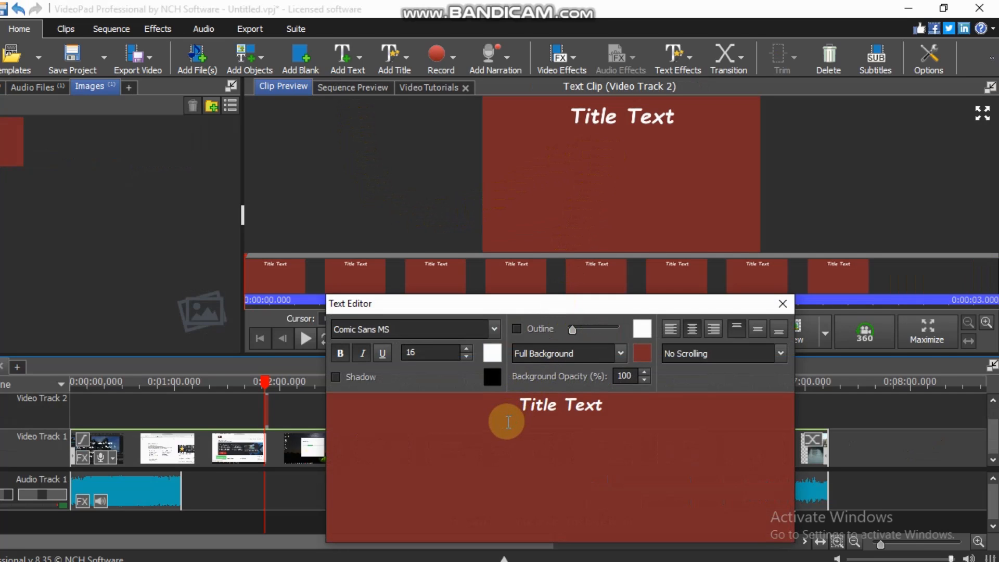
left_click(619, 399)
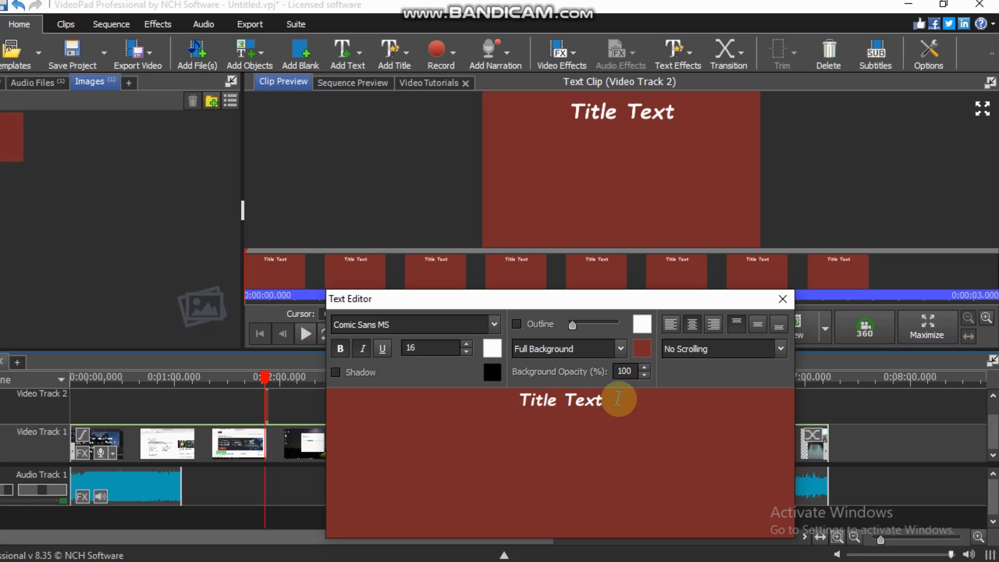
Step: Try to change the title text's font to Cooper Black
left_click(498, 325)
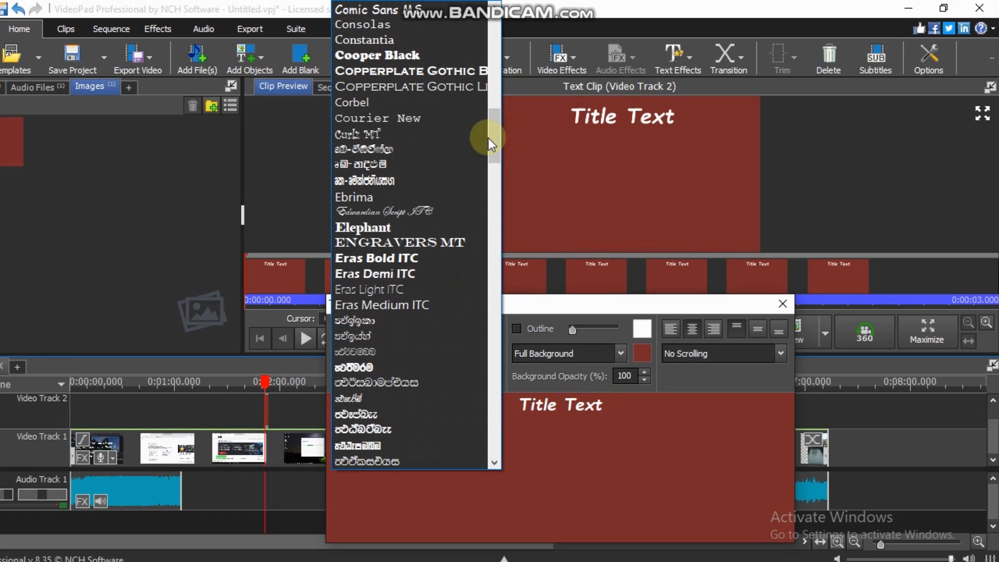
left_click_drag(495, 139, 493, 121)
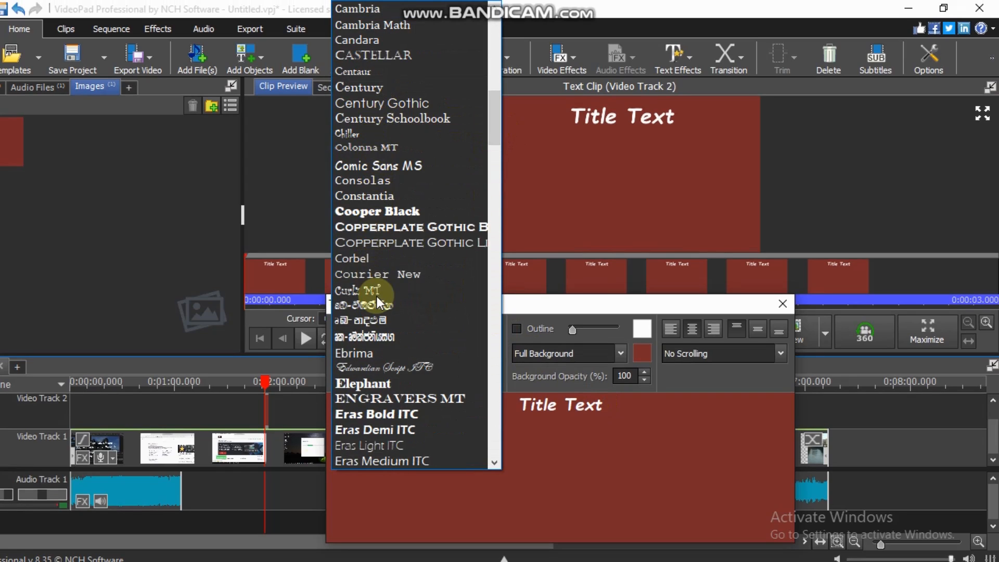
left_click(368, 211)
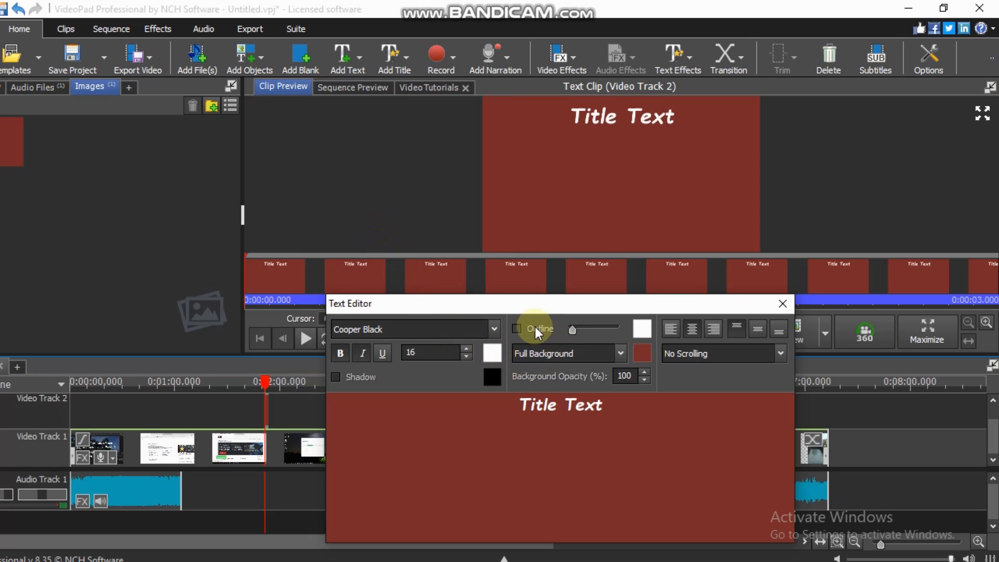
Step: Increase the text outline thickness slightly and set the outline colour to the dark red 782a2a swatch
left_click_drag(572, 330, 584, 332)
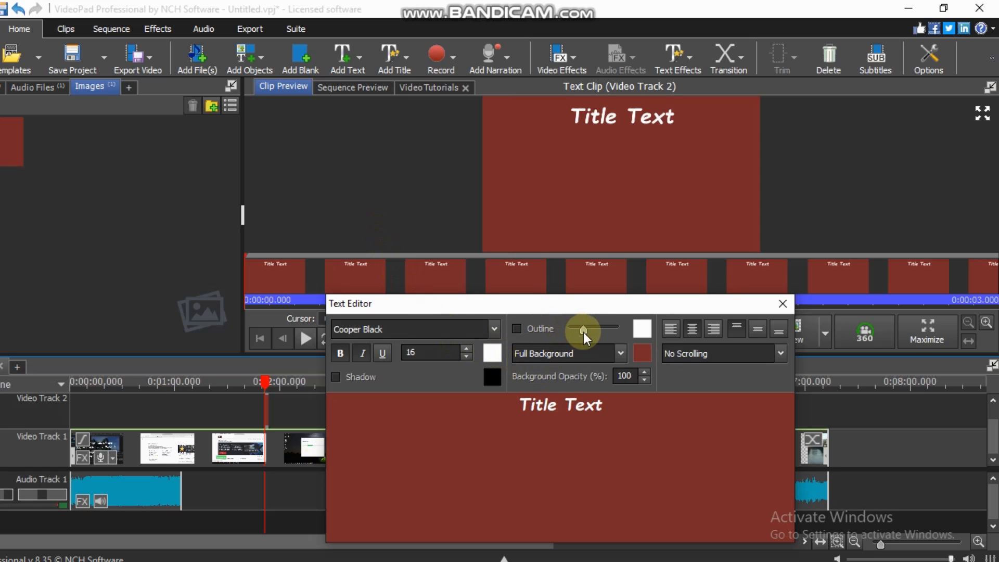
left_click(642, 328)
left_click(527, 245)
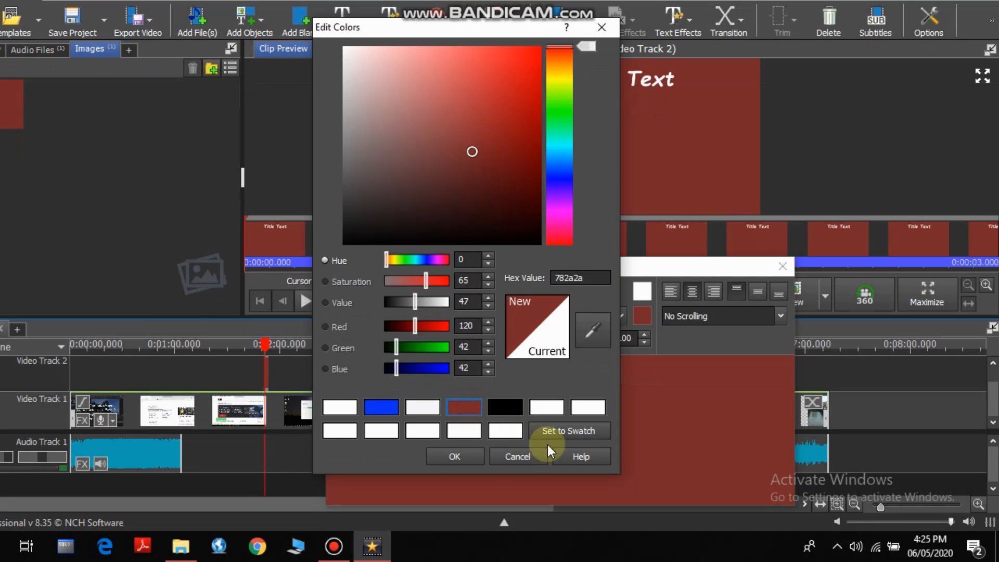
left_click(455, 494)
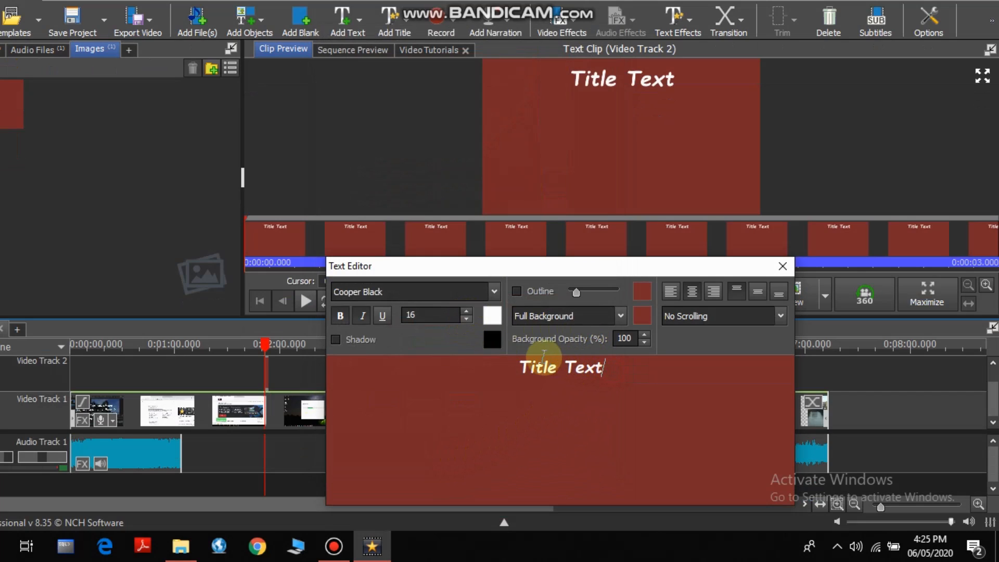
Step: Select the whole "Title Text" line and set its font size to 20
left_click_drag(605, 373, 508, 366)
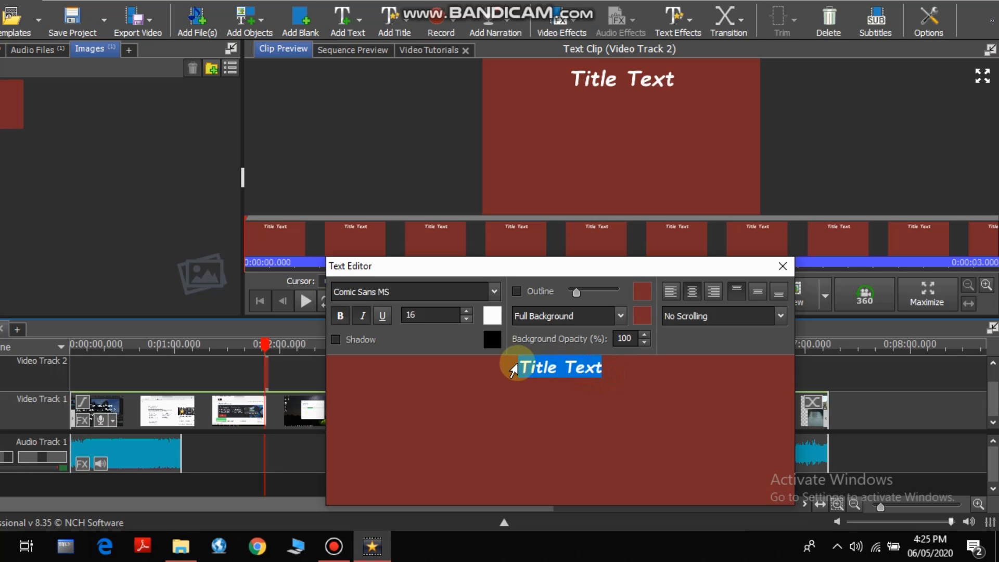
left_click(468, 312)
left_click(468, 312)
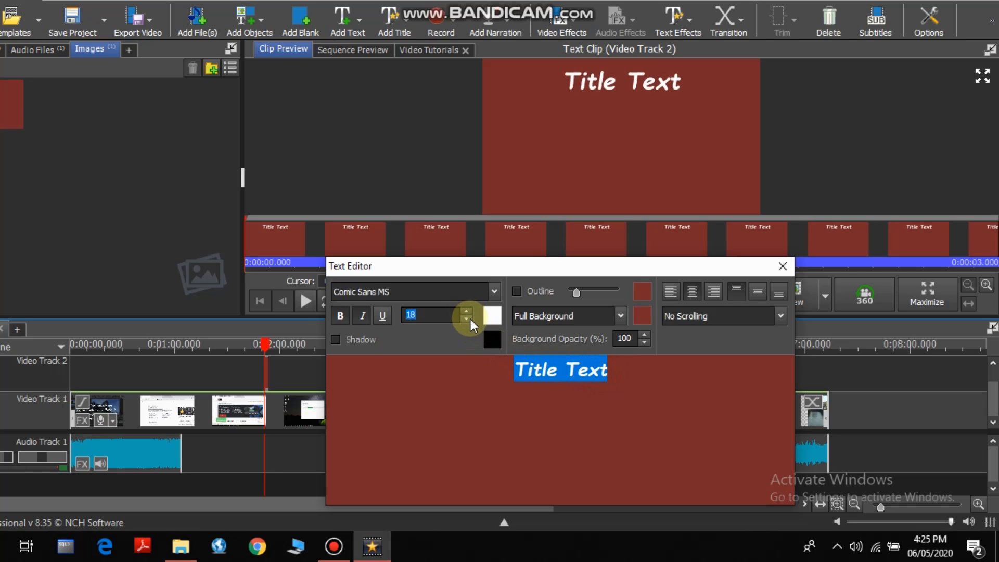
left_click(468, 312)
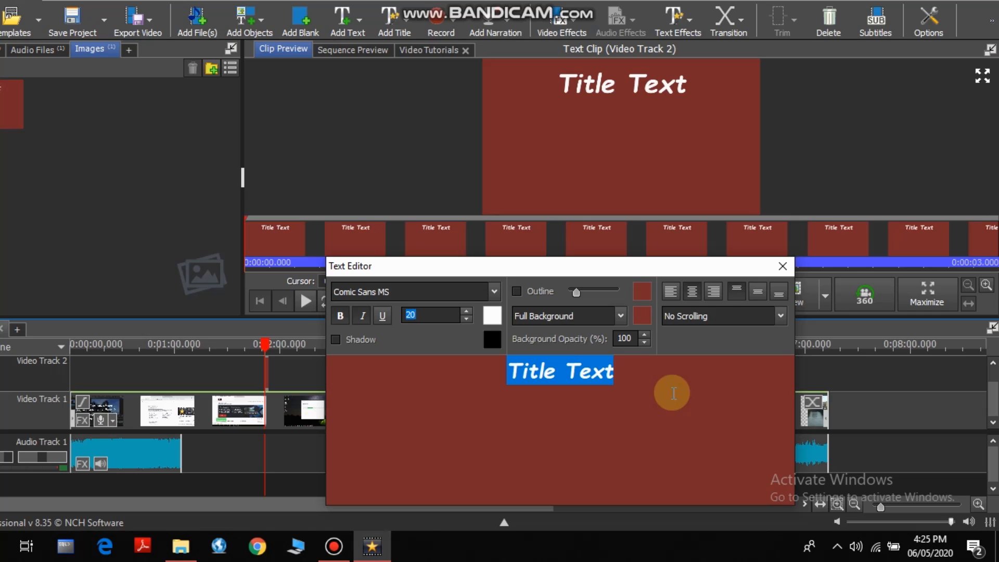
Step: Set the title's full background colour to the blue 0a30f2 swatch and deselect the text
left_click(640, 318)
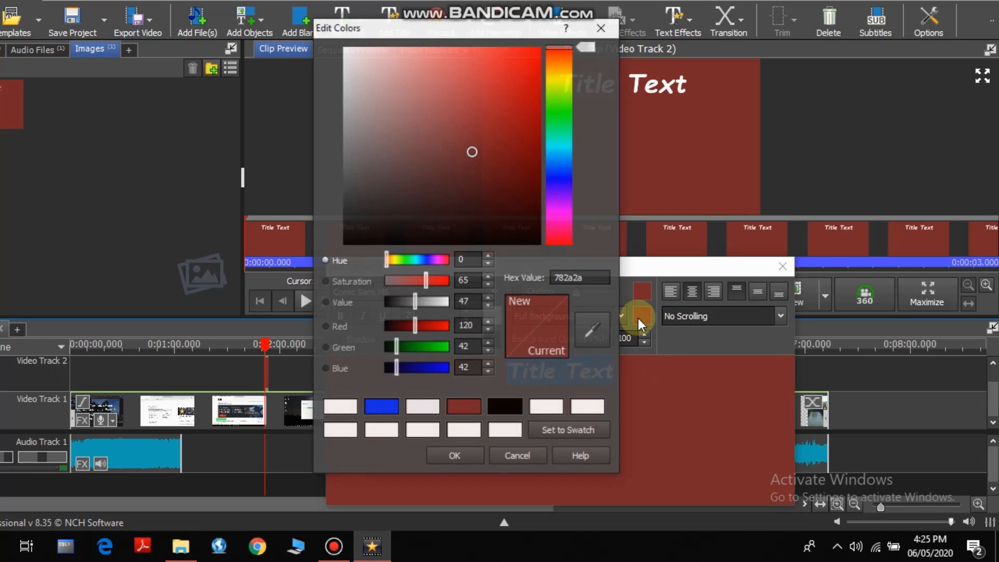
left_click(559, 139)
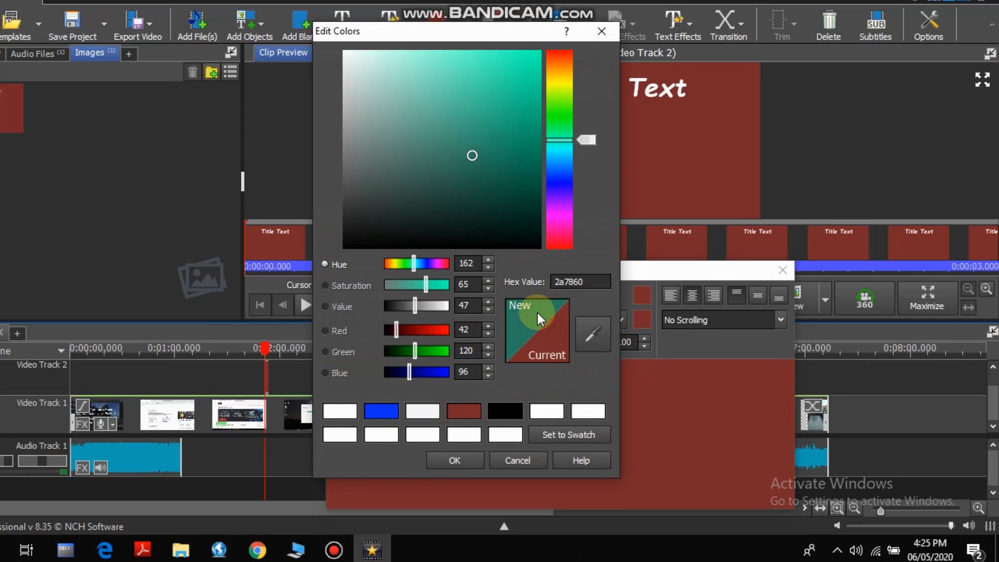
left_click(381, 411)
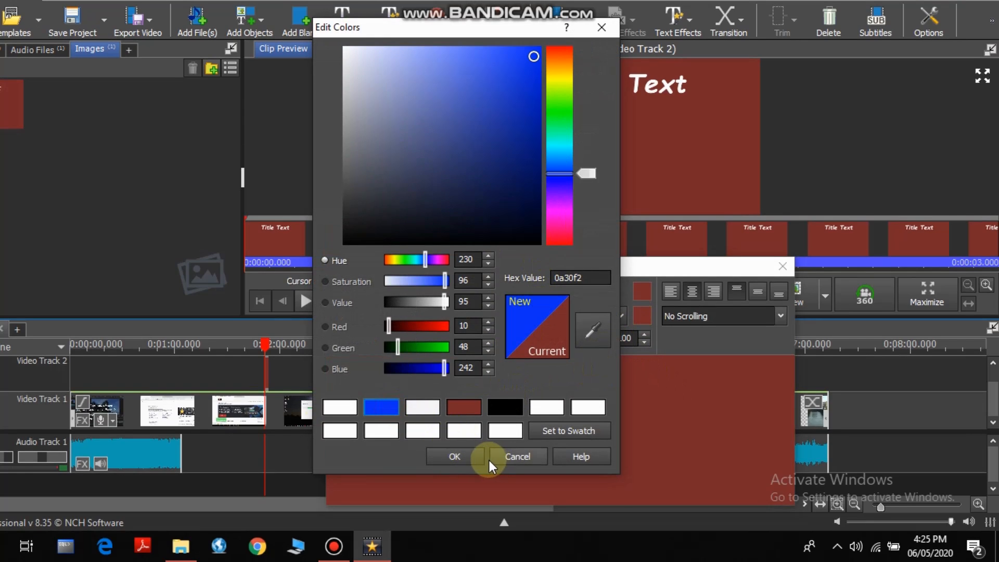
left_click(455, 456)
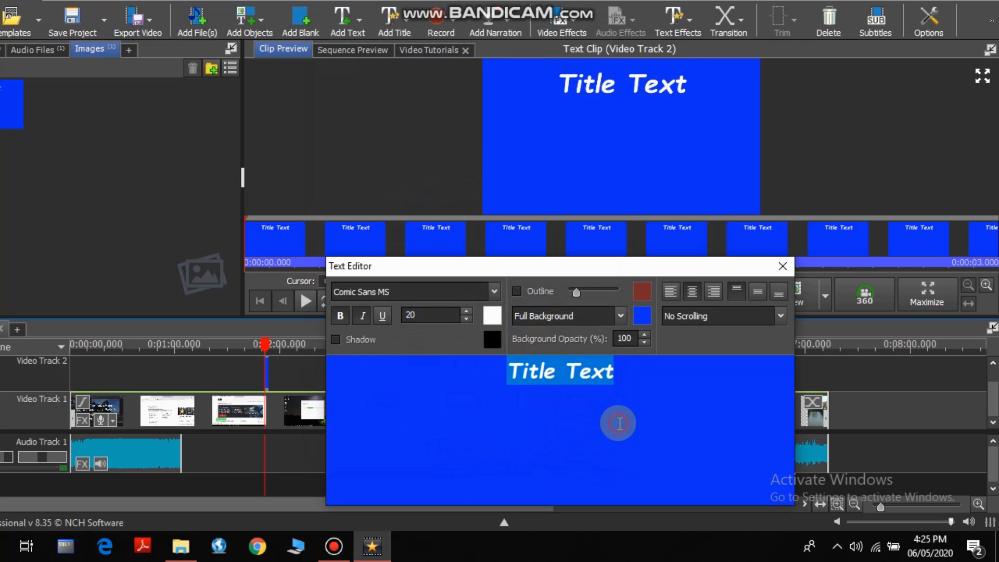
left_click(639, 412)
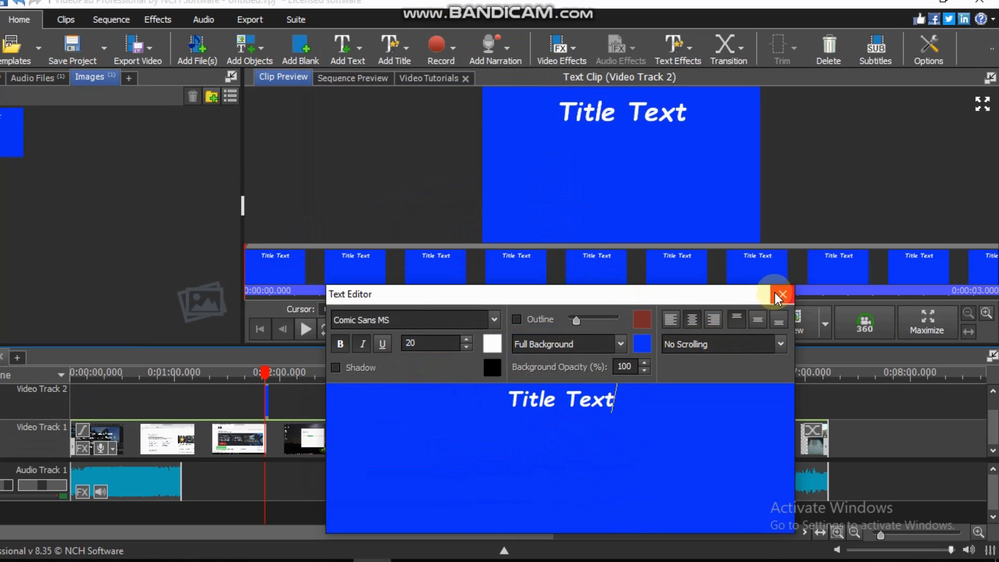
Step: Close the text editor, extend the text clip on Video Track 2 to about 0:02:20, and scrub the playhead over it
left_click(782, 295)
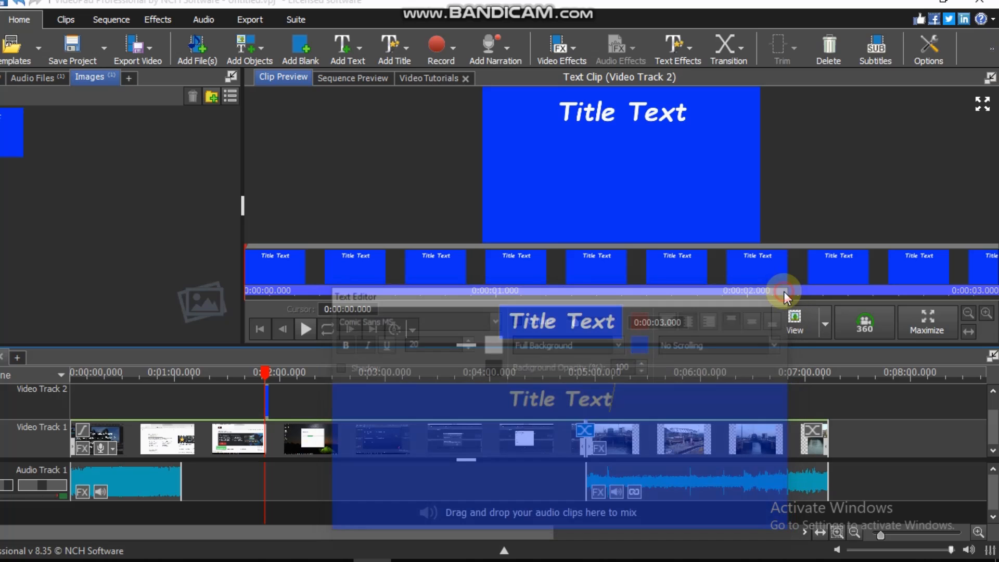
left_click_drag(270, 397, 318, 398)
left_click_drag(264, 377, 326, 384)
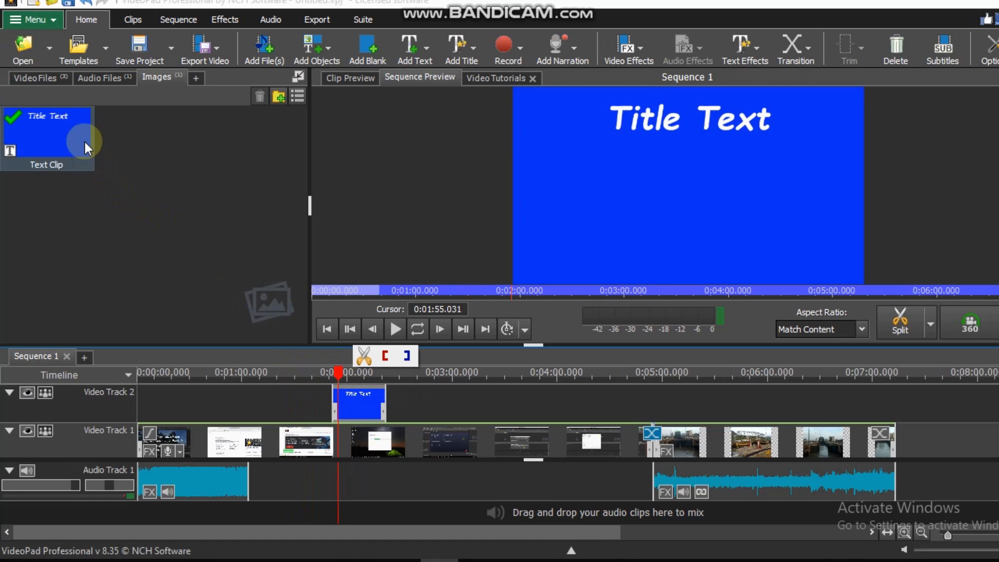
Step: Reopen the Text Clip from the Images bin for editing and set its background opacity to 0%
right_click(606, 176)
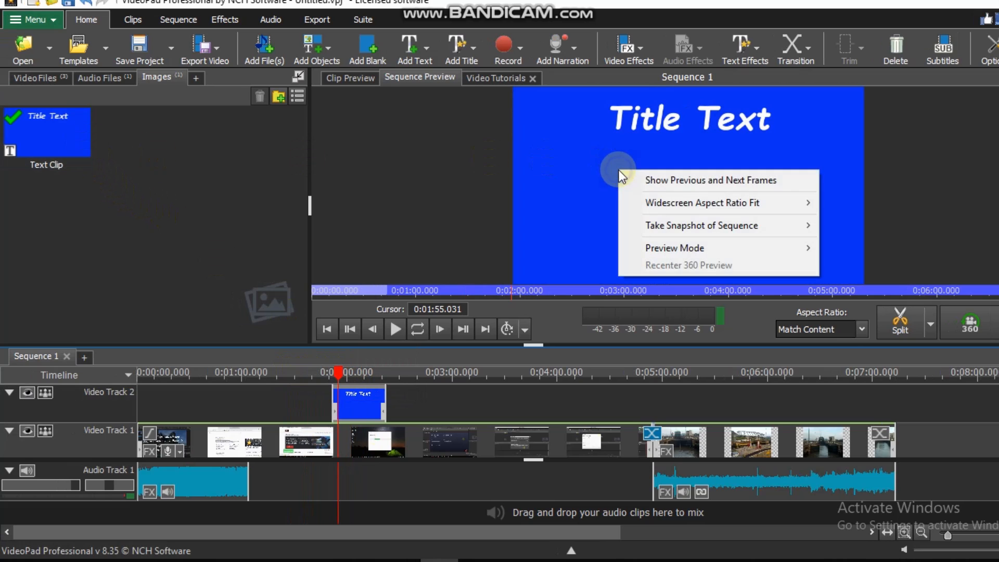
left_click(37, 127)
right_click(647, 188)
left_click(677, 219)
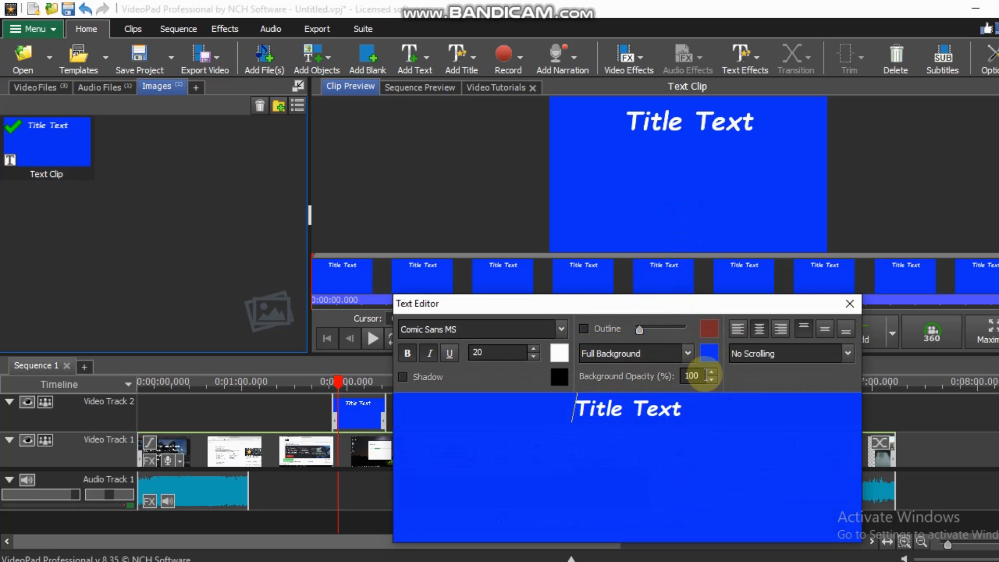
left_click_drag(702, 374, 683, 374)
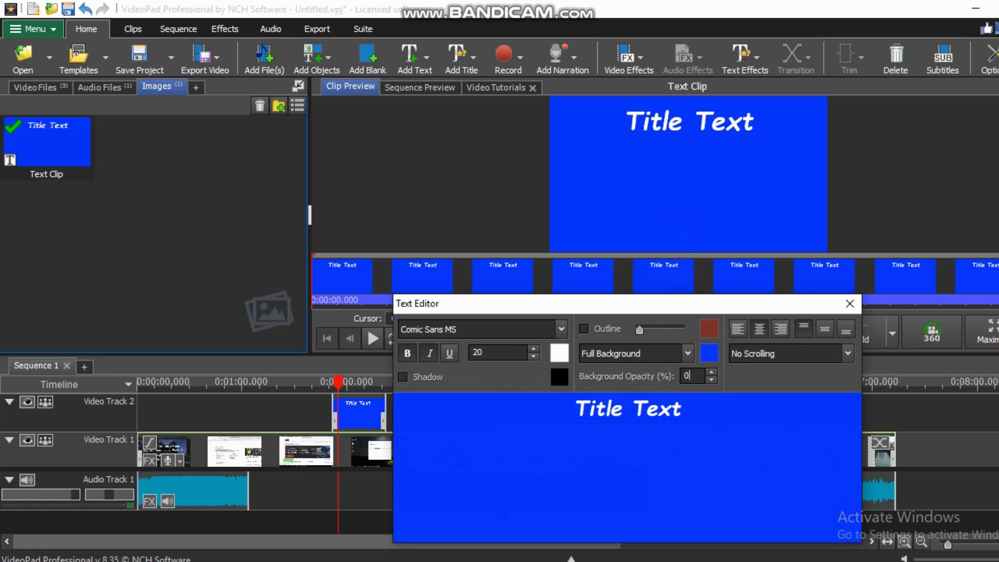
type("0")
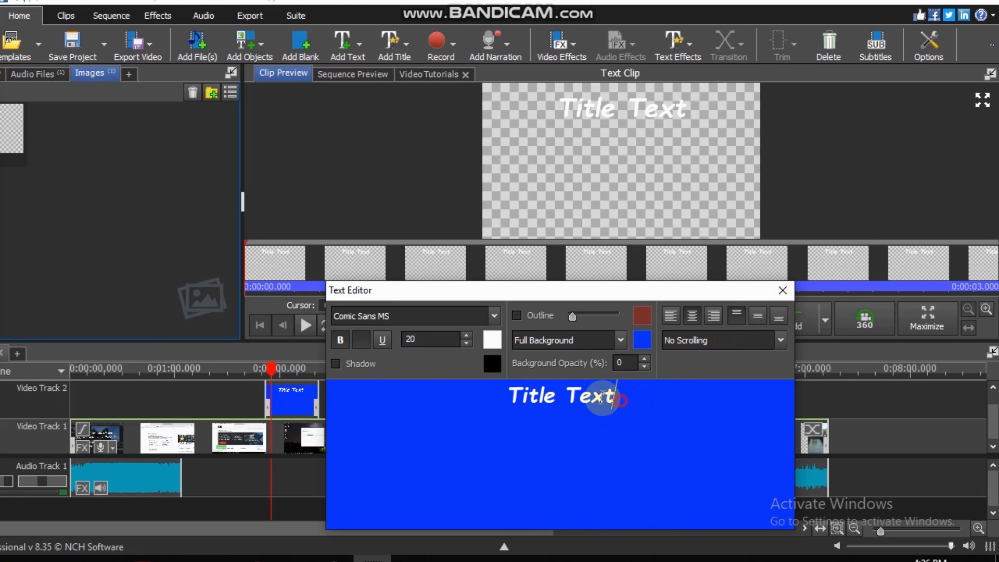
Step: Replace the title text with "Subscribe" on the first line and "Pacific Vlog" on the second
left_click_drag(613, 409, 489, 419)
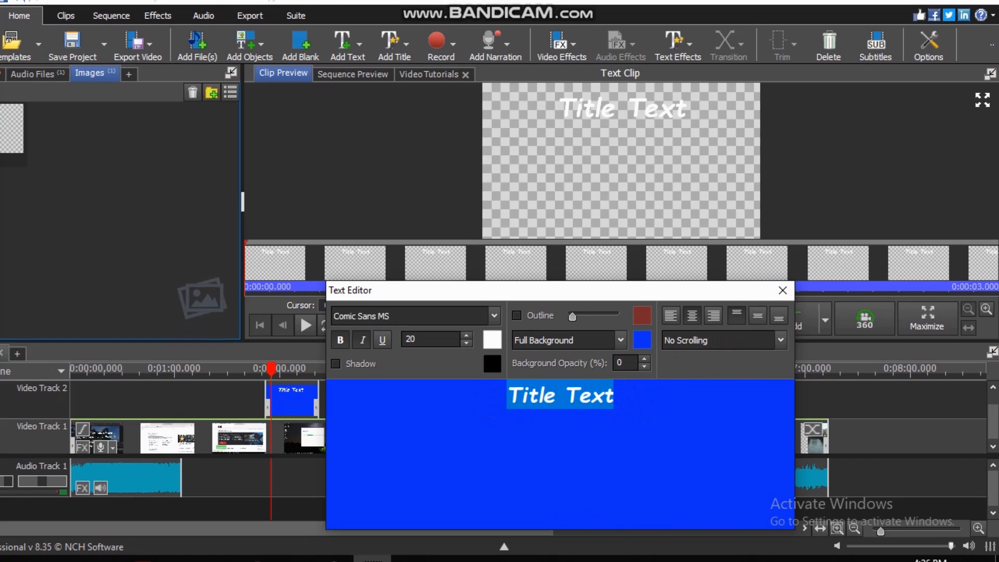
type("Subscribe")
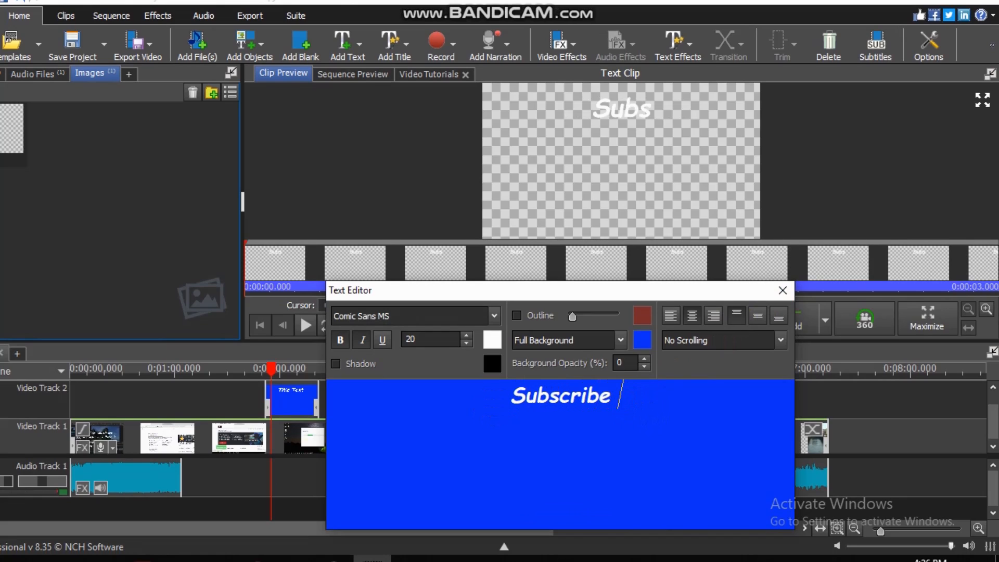
key("Return")
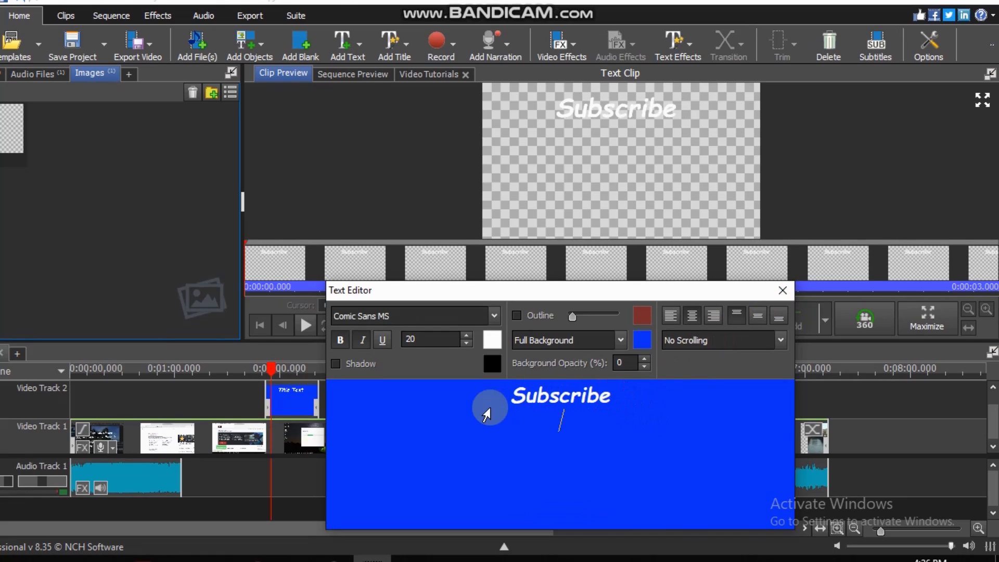
type("Pacific ")
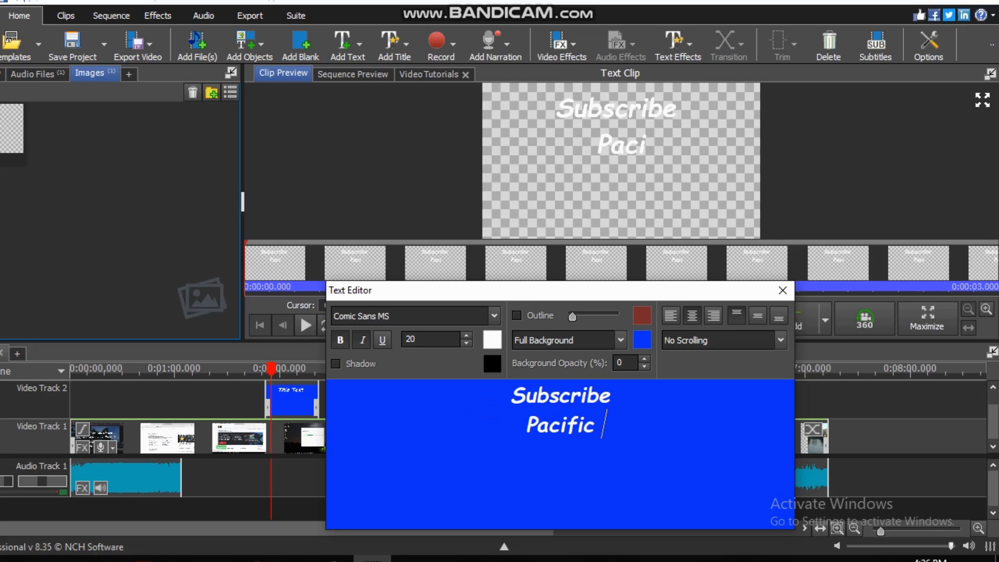
type("Vlog")
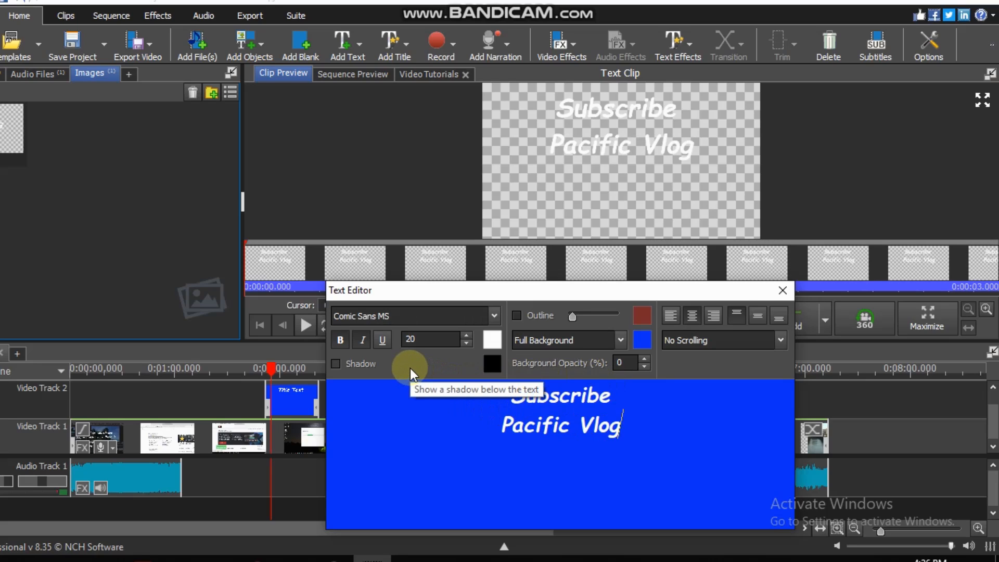
Step: Close the text editor, lengthen the overlay clip to just before 0:03:00, and scrub the sequence past its end
left_click(782, 290)
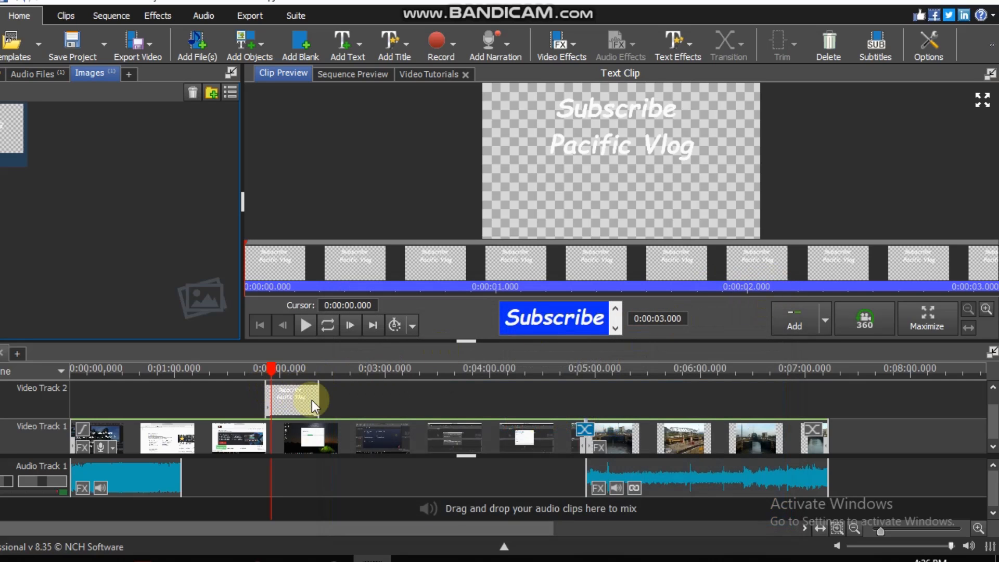
left_click_drag(318, 402, 380, 410)
left_click_drag(271, 369, 439, 389)
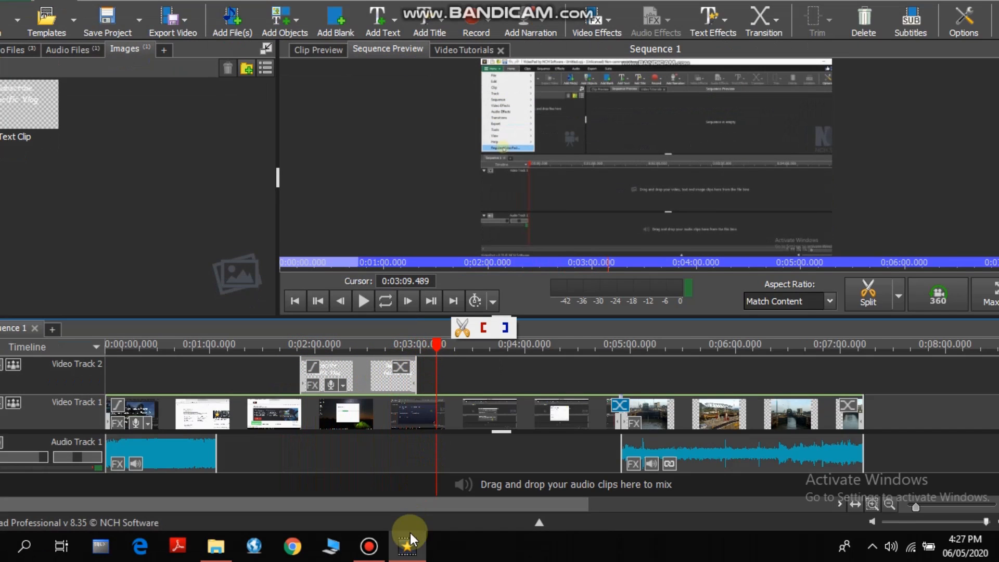
Step: Switch to the editing 1 project and start a video file export named "sample 1"
mouse_move(406, 561)
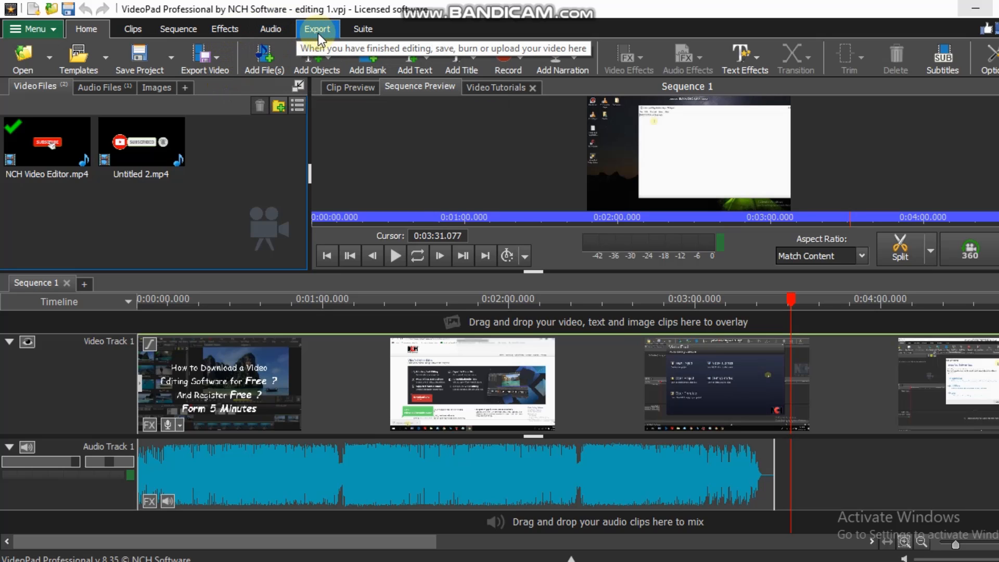
left_click(222, 66)
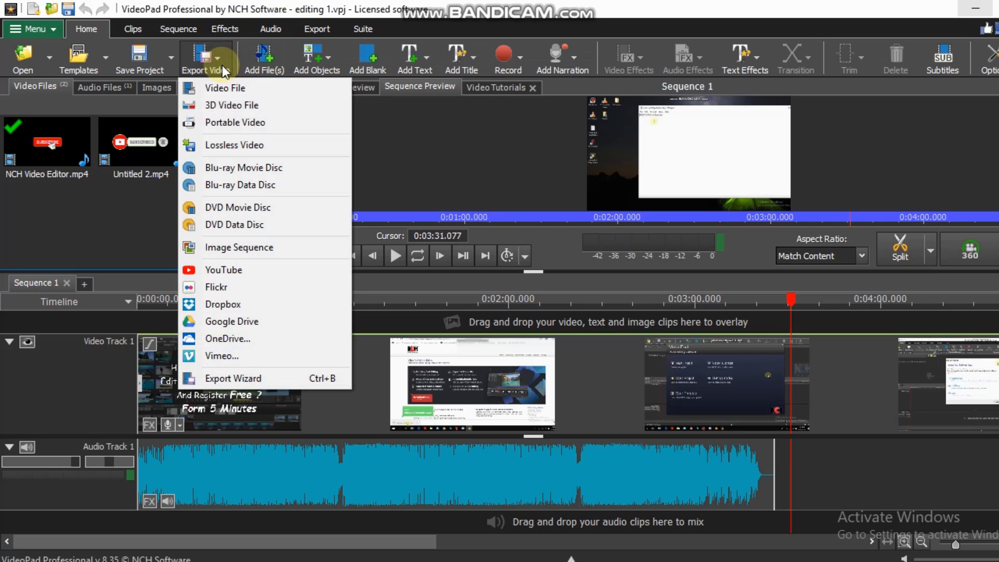
left_click(255, 91)
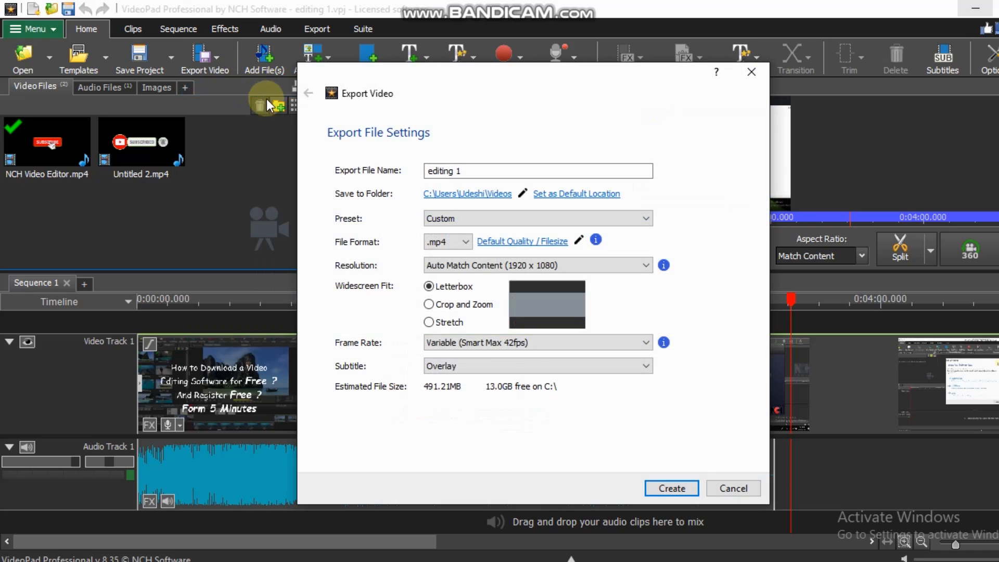
double_click(468, 171)
left_click_drag(447, 166, 420, 167)
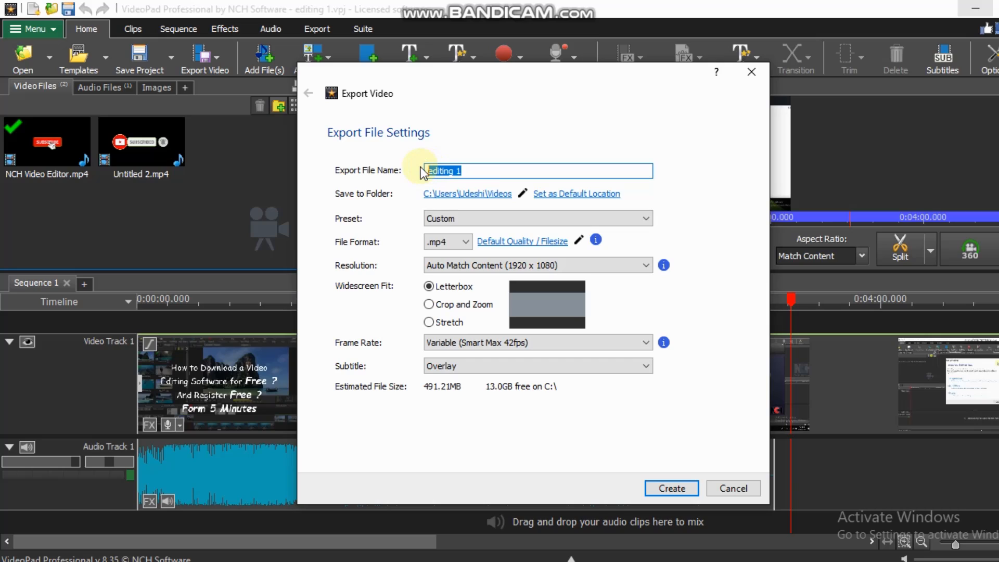
type("sample")
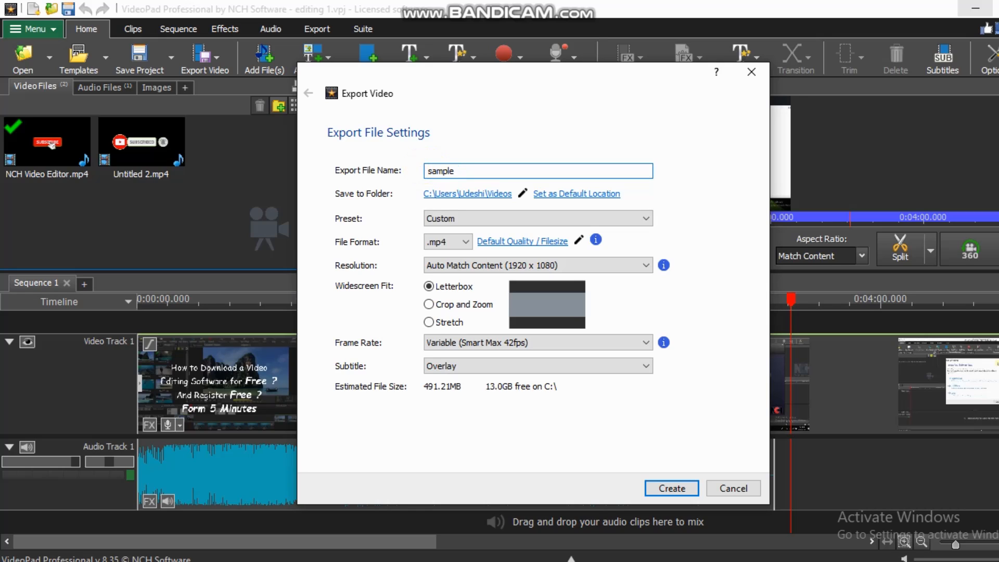
type(" 1")
Step: Set the export's save location to the NCH Video Editing folder on the Desktop
left_click(476, 195)
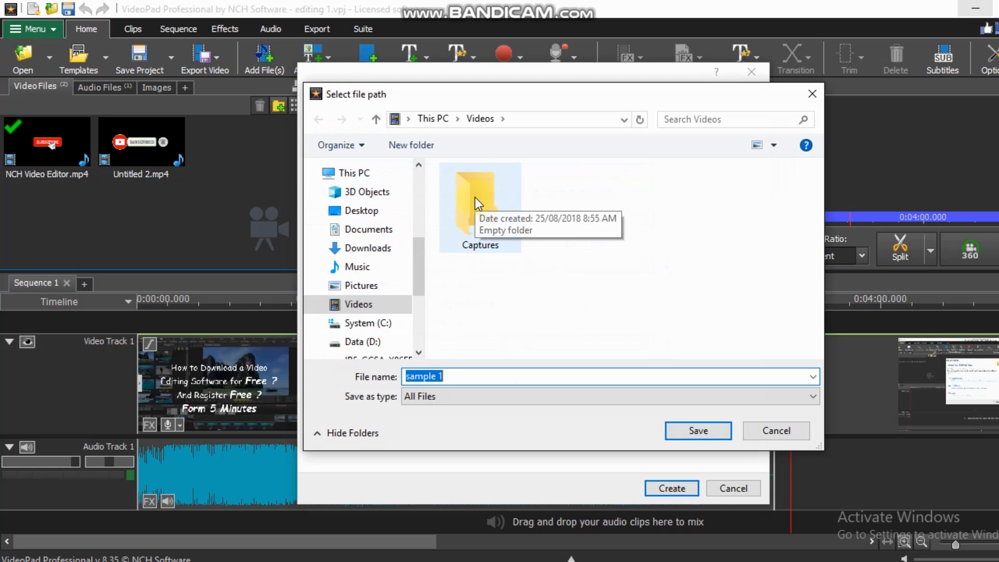
left_click(364, 214)
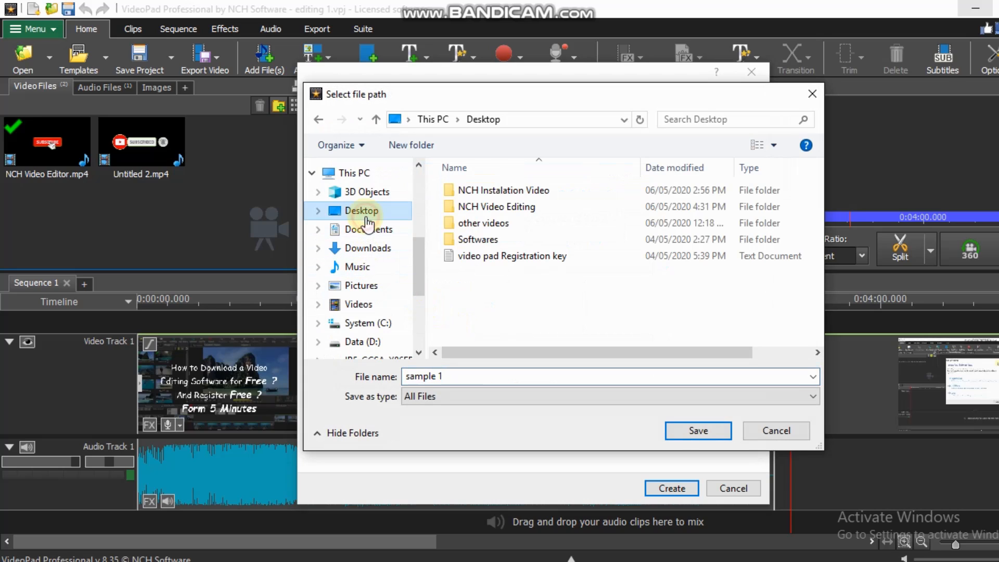
left_click(499, 207)
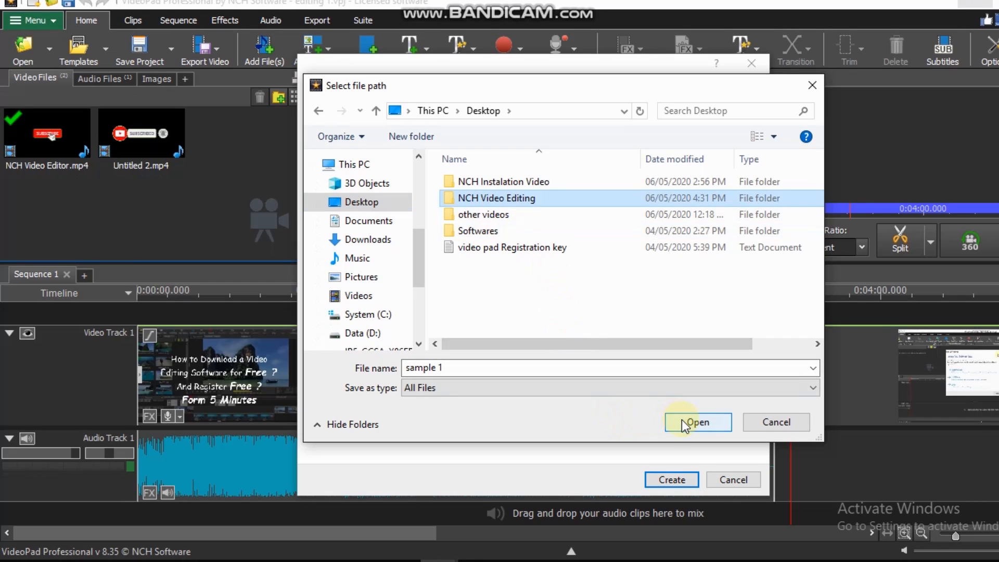
left_click(685, 434)
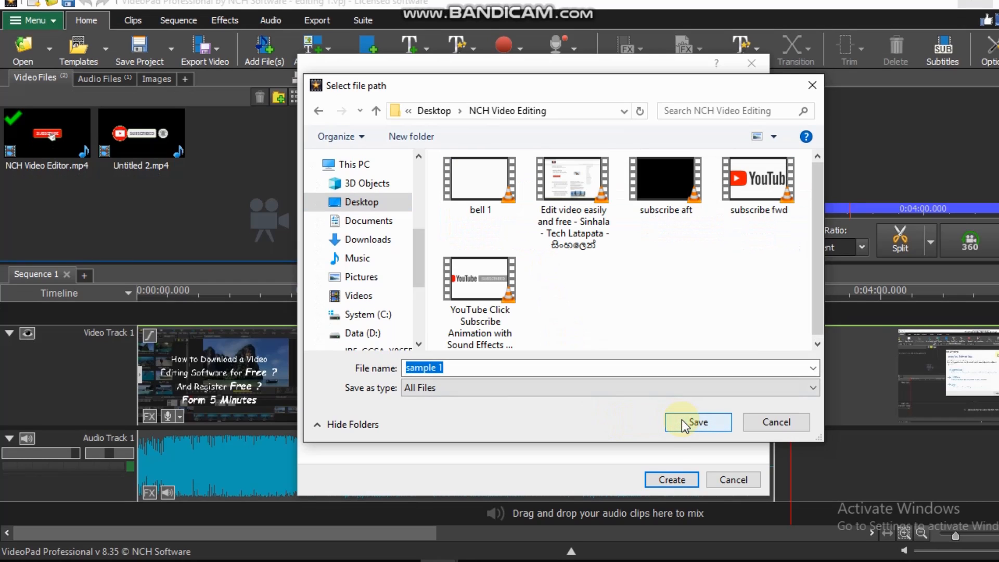
left_click(684, 422)
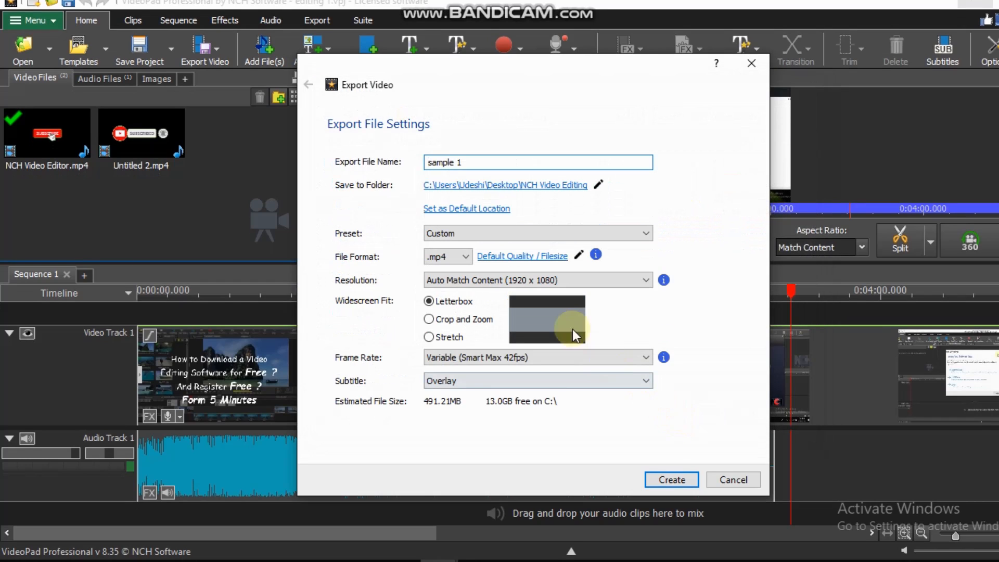
Step: Apply the YouTube 720p export preset, check the format and resolution choices, and set the widescreen fit to Stretch
left_click(638, 232)
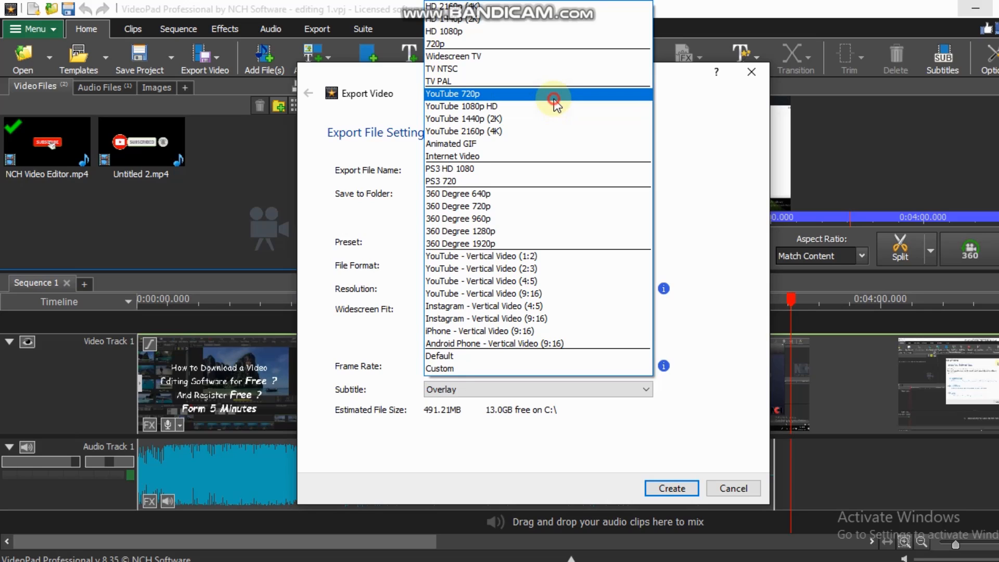
left_click(554, 99)
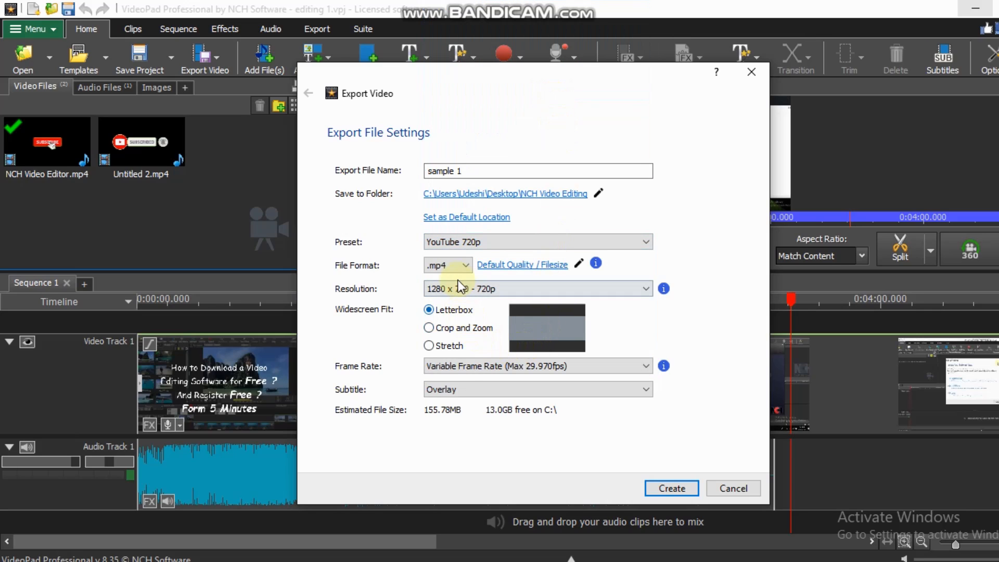
left_click(464, 265)
left_click(467, 266)
left_click(645, 290)
left_click(643, 291)
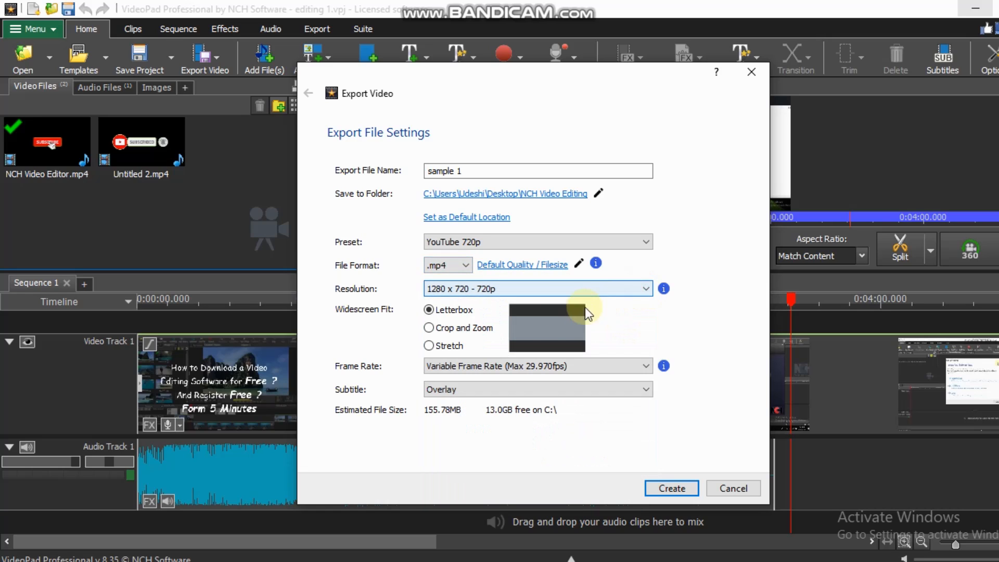
left_click(429, 347)
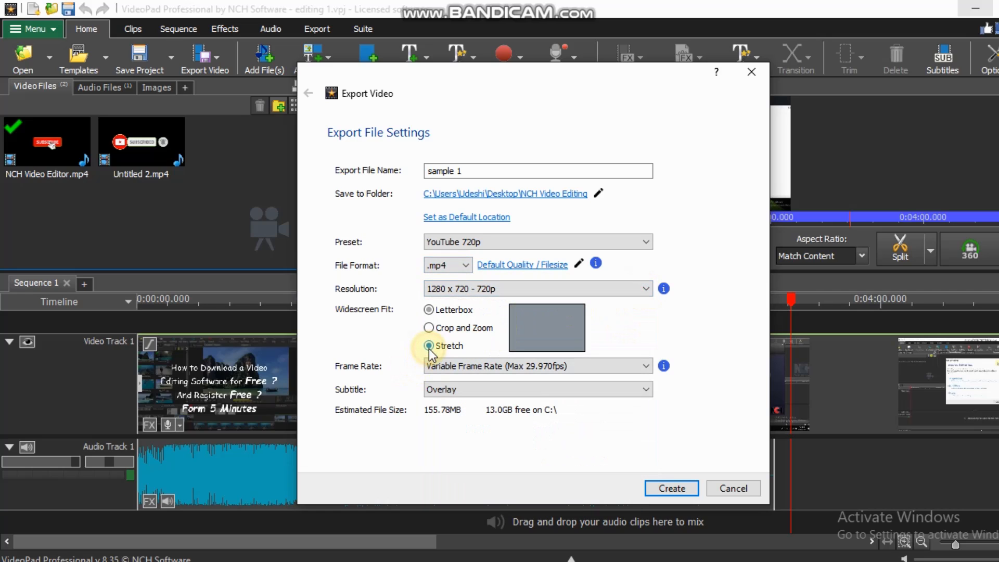
Step: Try the Crop and Zoom and Letterbox widescreen fits for the export, and return the fit to Stretch
left_click(429, 328)
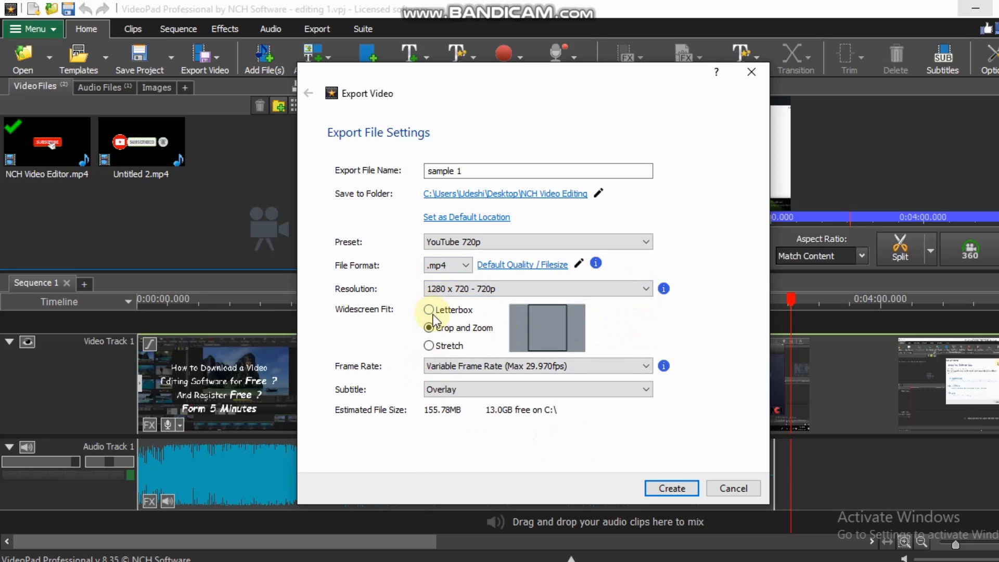
left_click(430, 311)
left_click(429, 346)
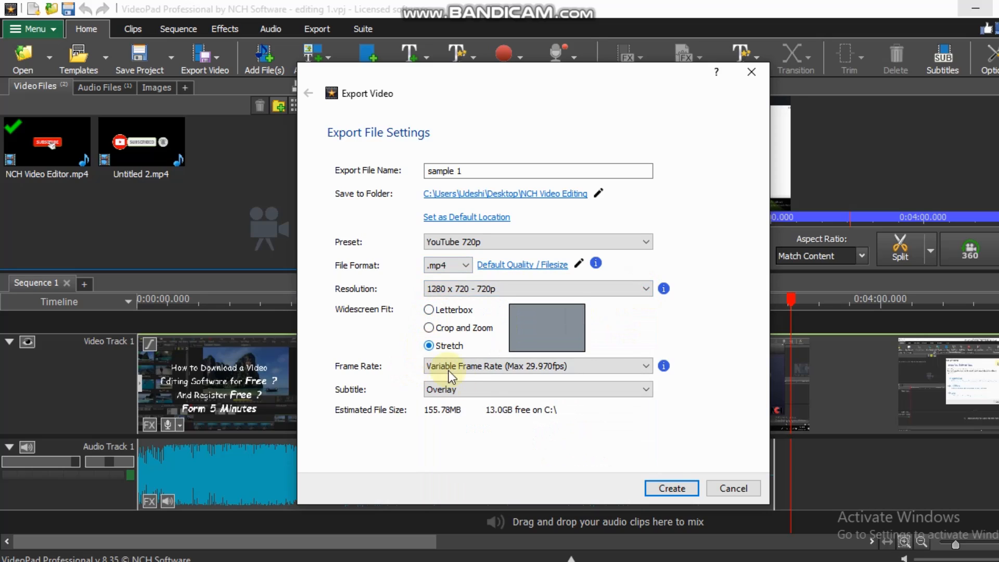
Step: Check the available subtitle and frame rate choices in the export settings without changing them
left_click(635, 391)
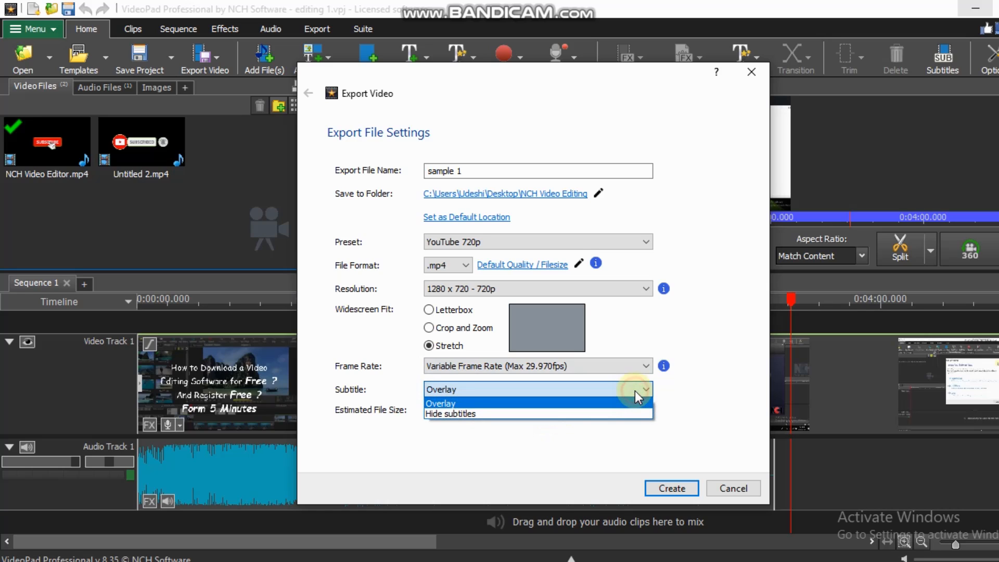
left_click(635, 391)
left_click(639, 368)
left_click(641, 369)
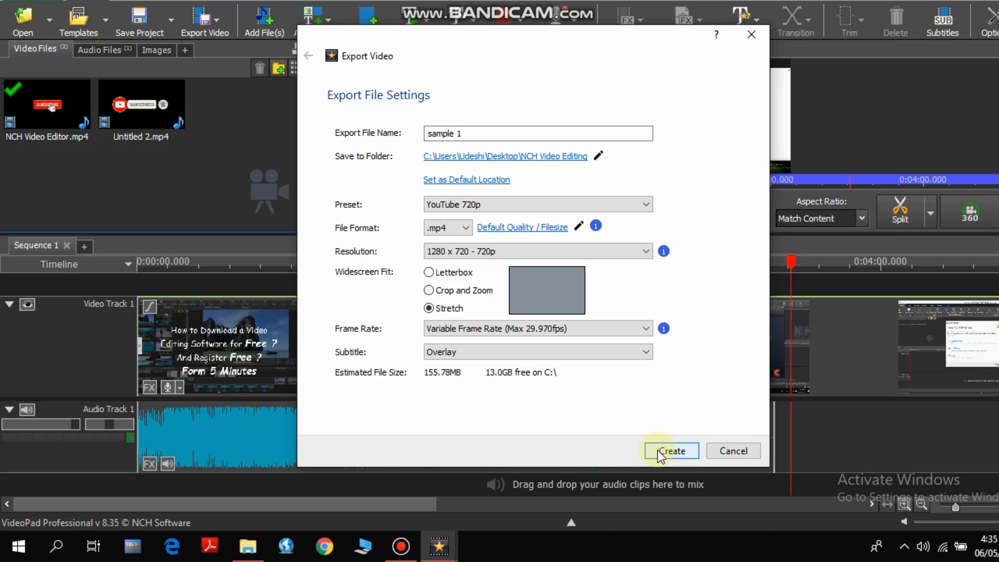
Step: Create the "sample 1" video file with the chosen settings and close the export queue once it is complete
left_click(658, 450)
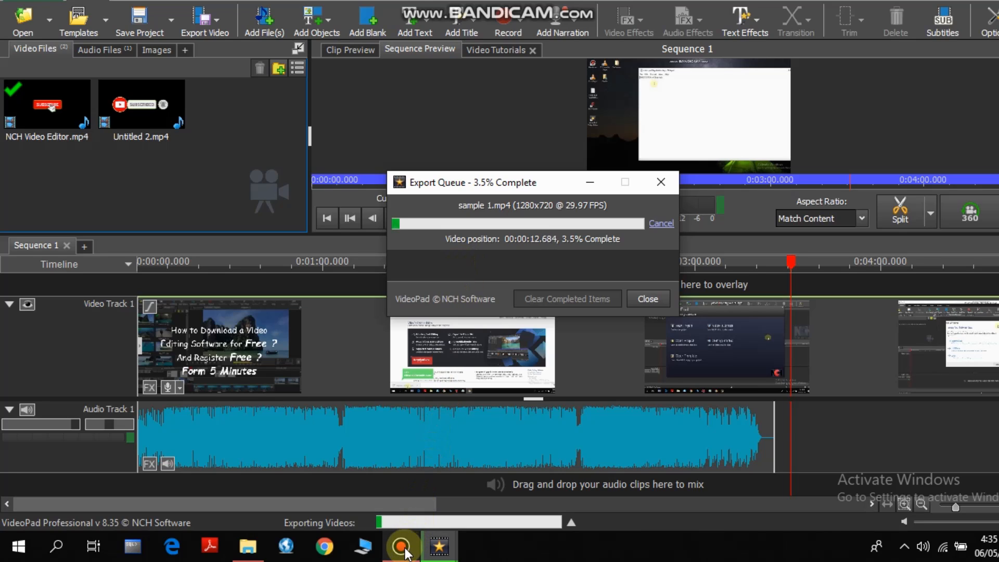
mouse_move(405, 553)
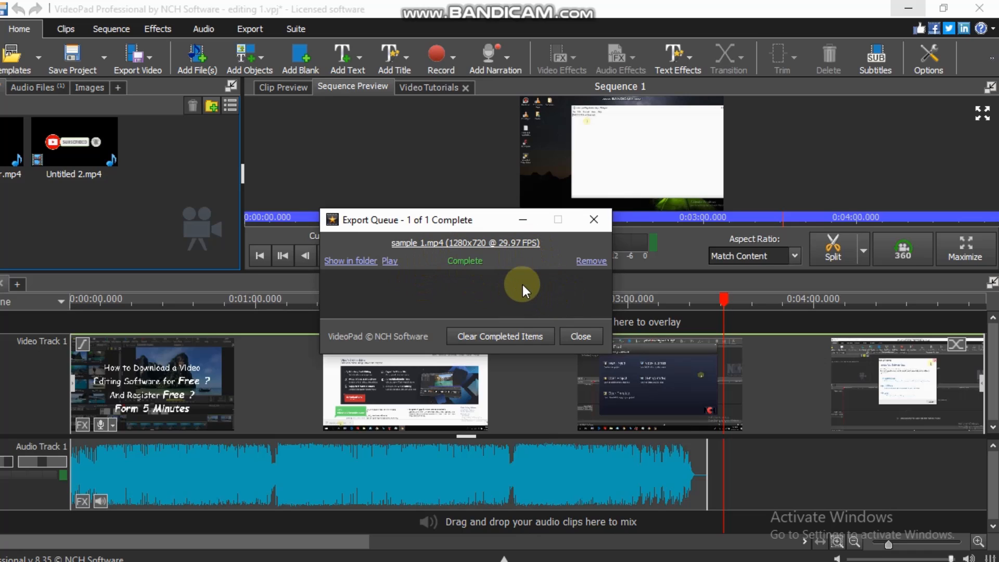
left_click(577, 338)
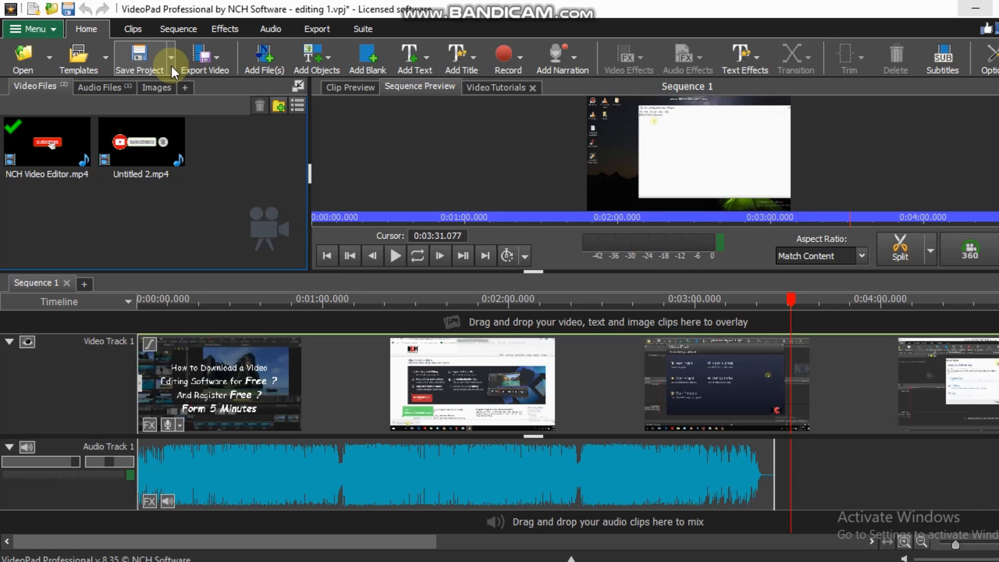
Step: Save the project under the new name "project 1" as a VideoPad project in the NCH Video Editing folder
left_click(171, 67)
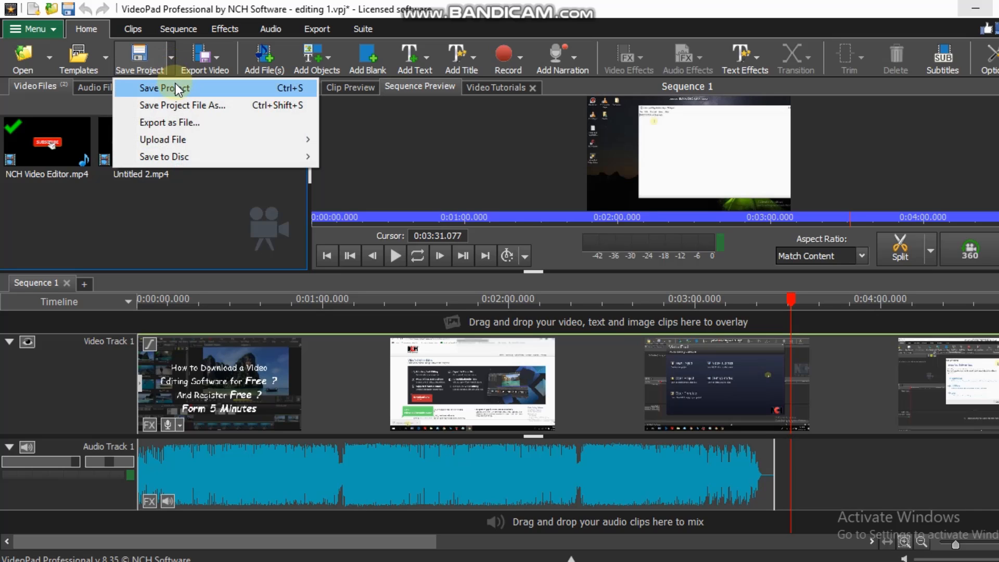
left_click(176, 111)
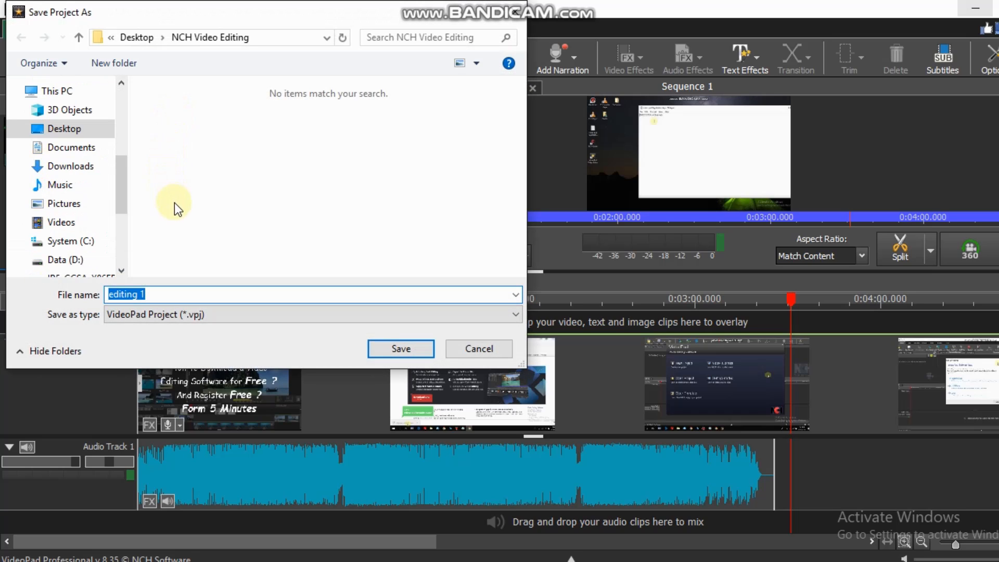
double_click(127, 294)
type("pro")
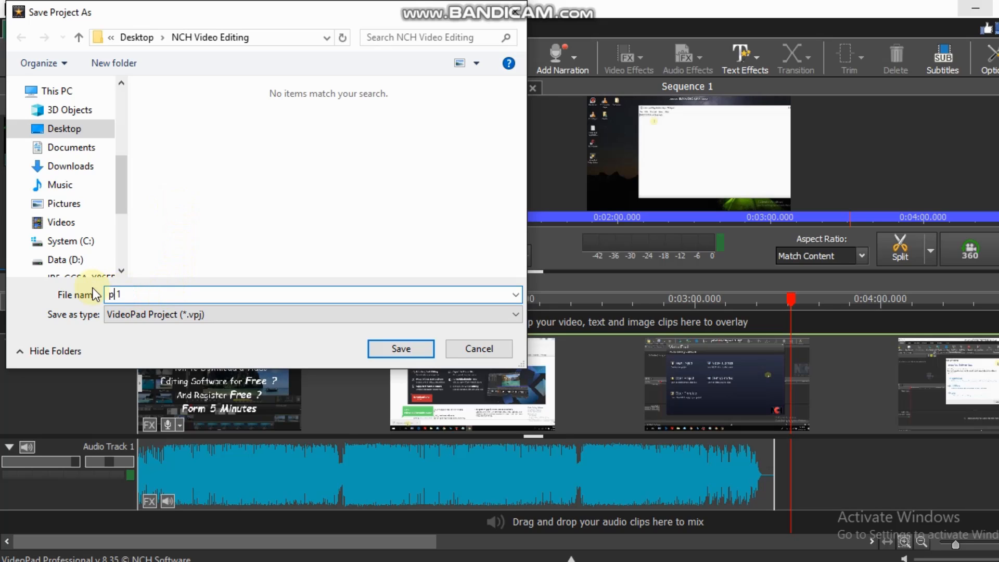
type("ject 1")
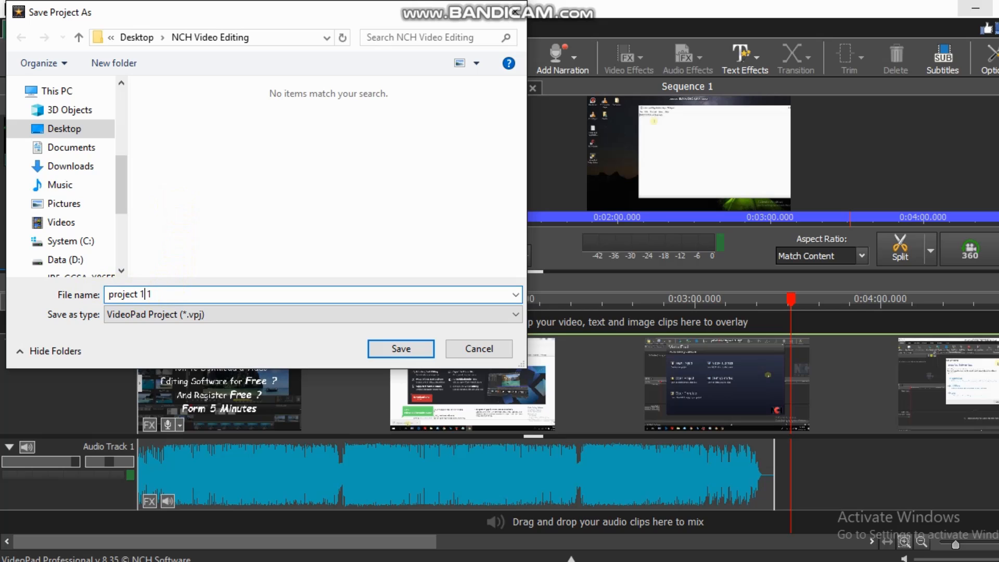
left_click(381, 348)
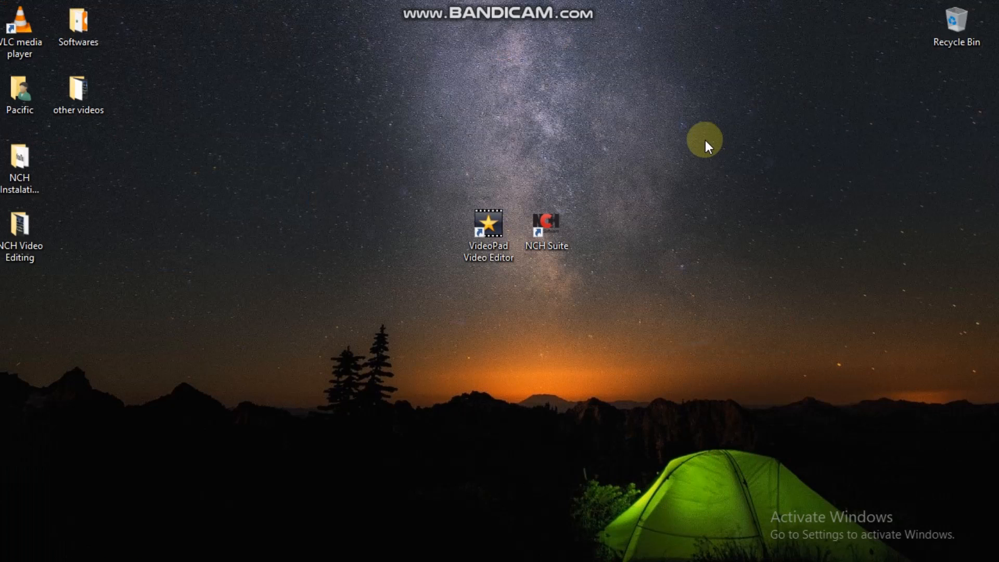